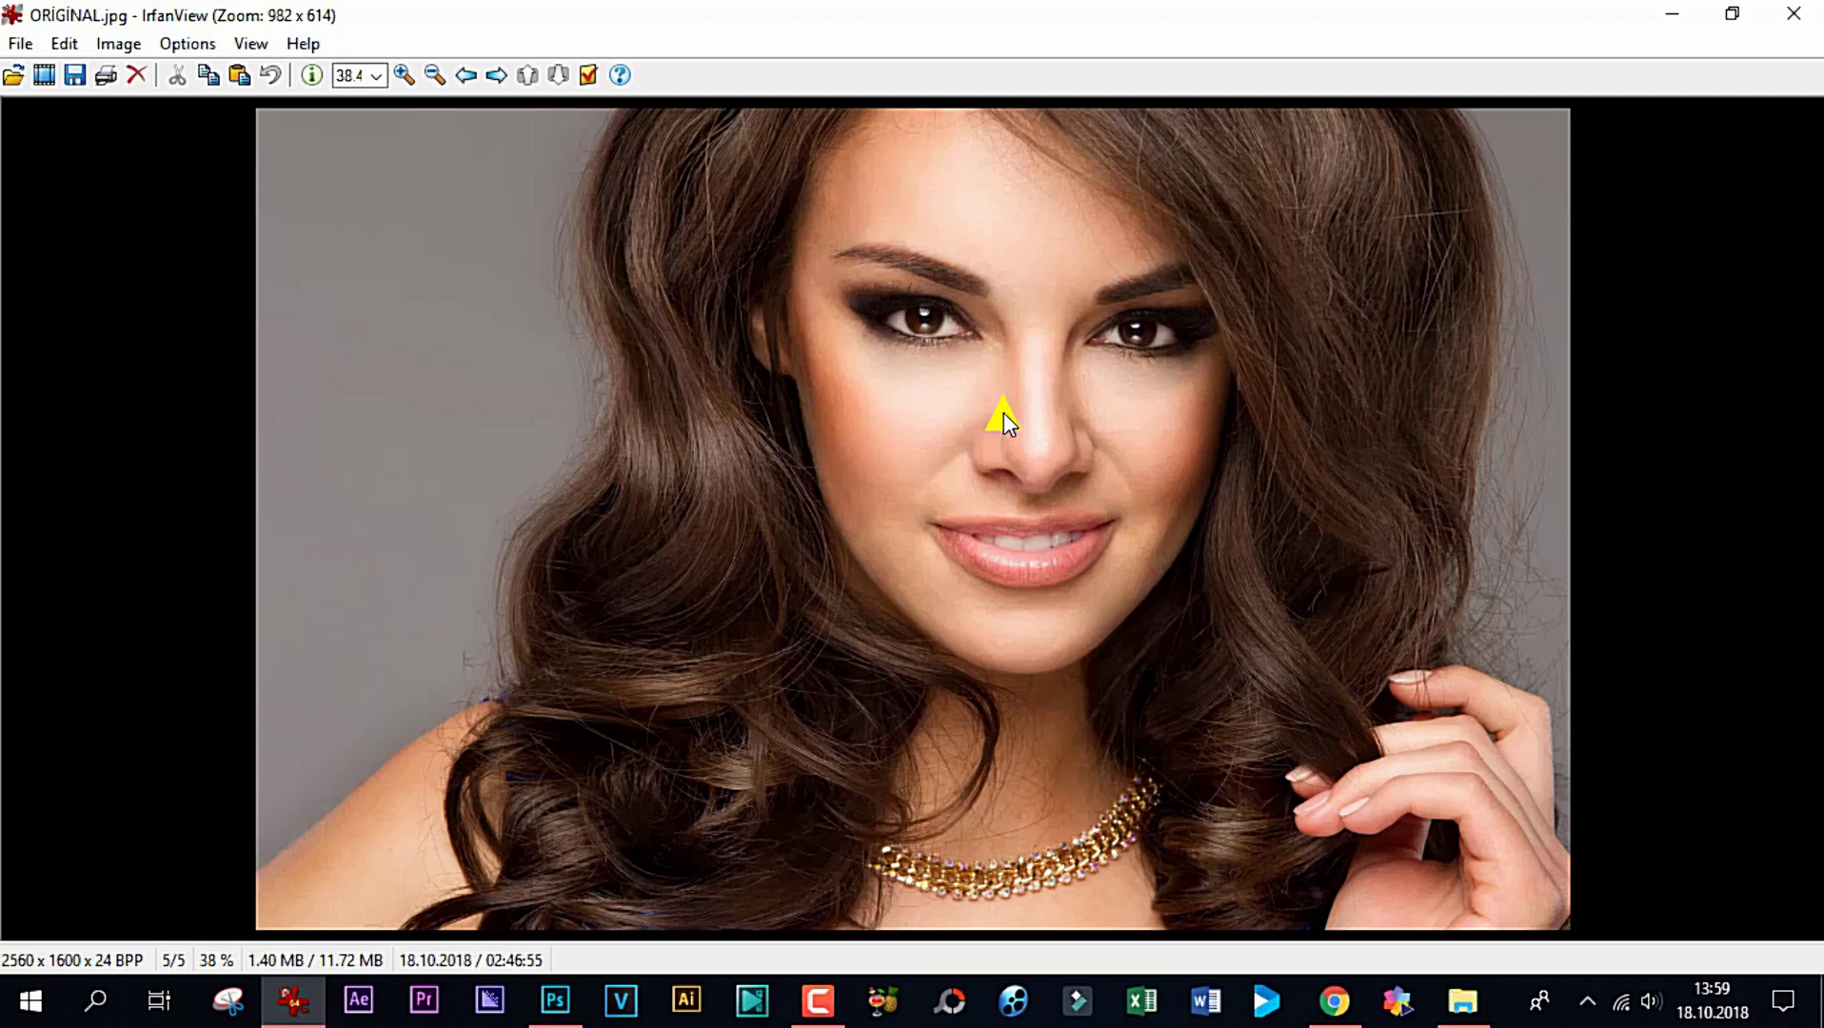
In IrfanView, step back from ORİGİNAL.jpg to the blue-eyed and green-eyed versions.
{"action": "key", "text": "Left"}
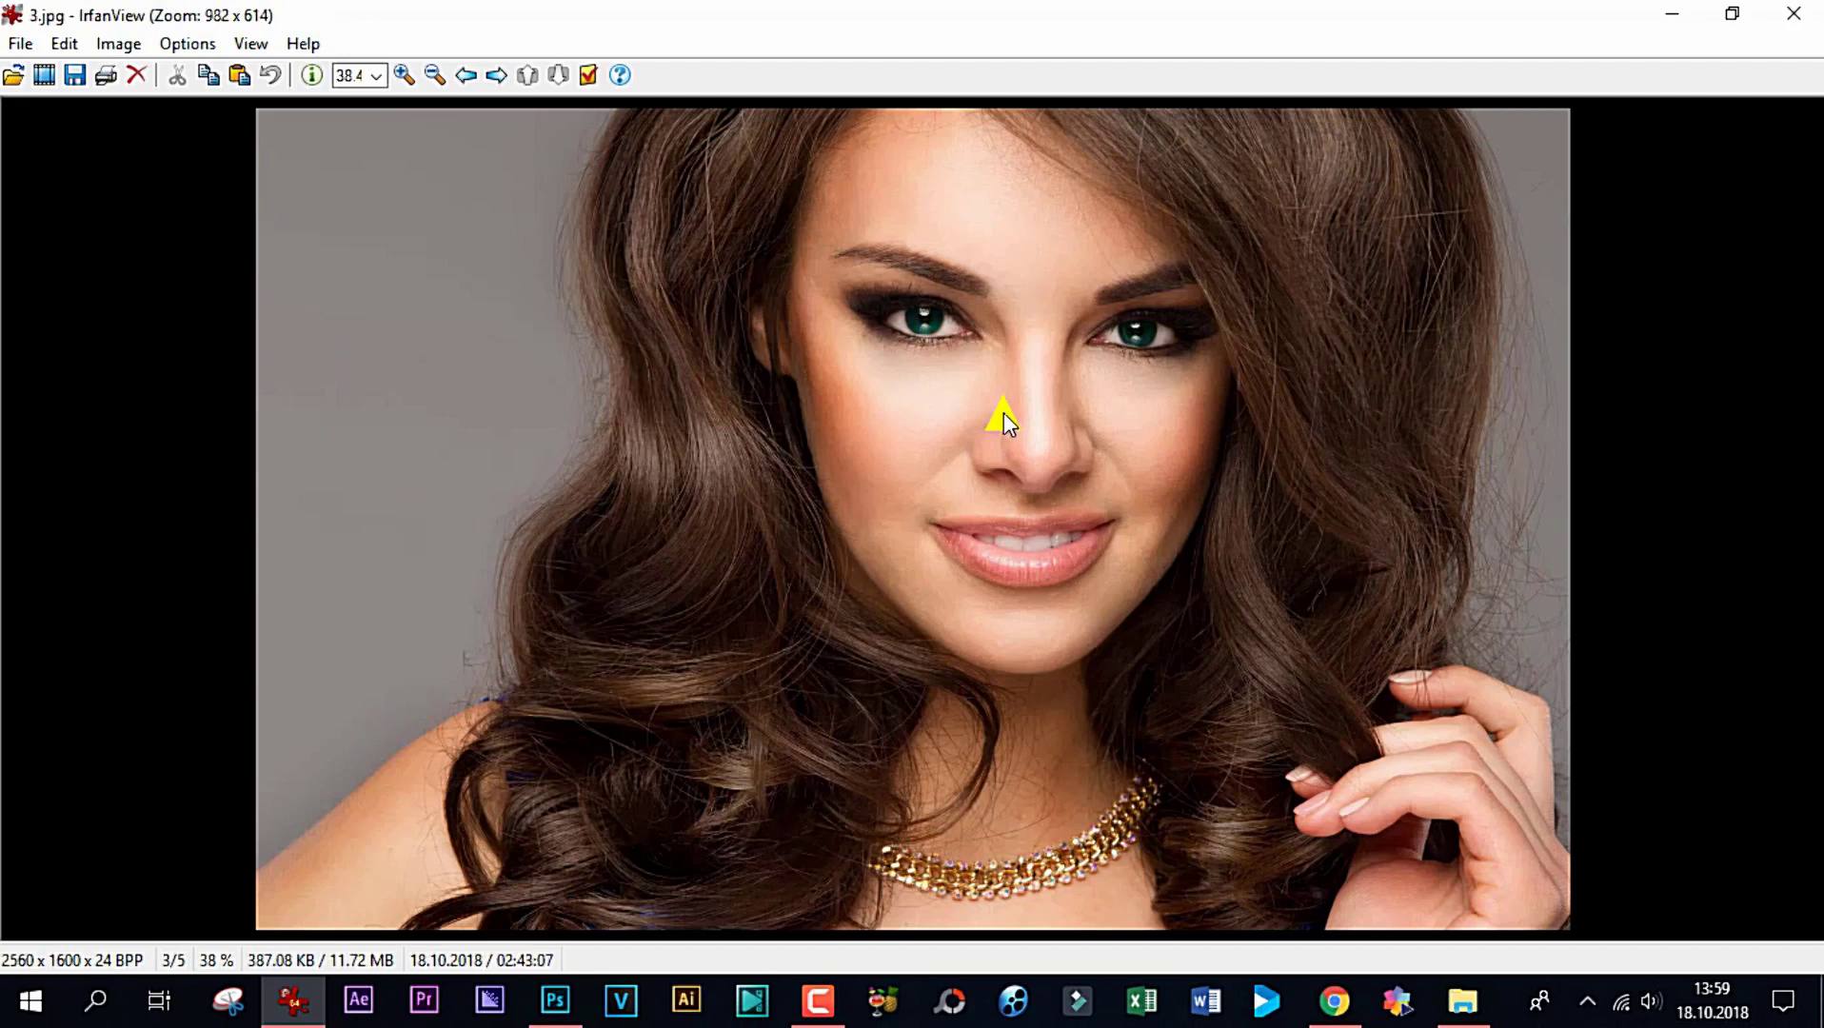
{"action": "key", "text": "Left"}
{"action": "key", "text": "Left"}
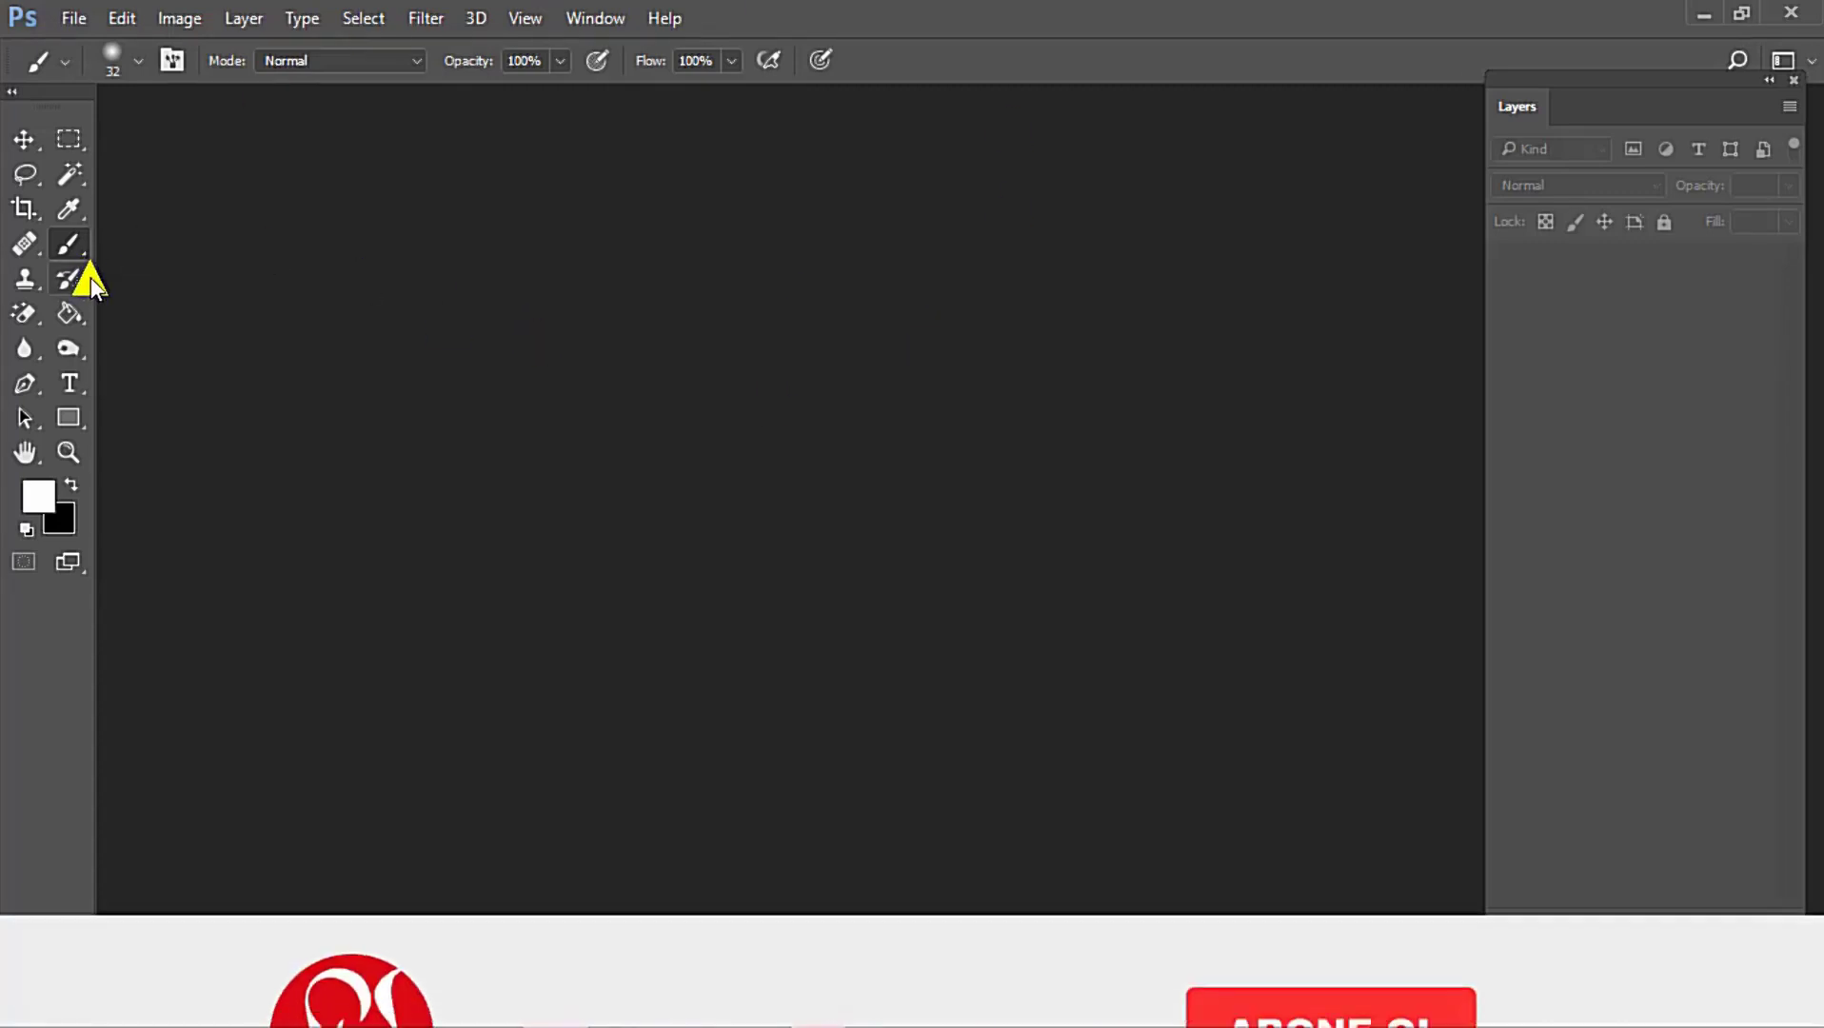
Open ORİGİNAL.jpg from the göz rerengi folder in Photoshop.
{"action": "left_click", "coordinate": [23, 141]}
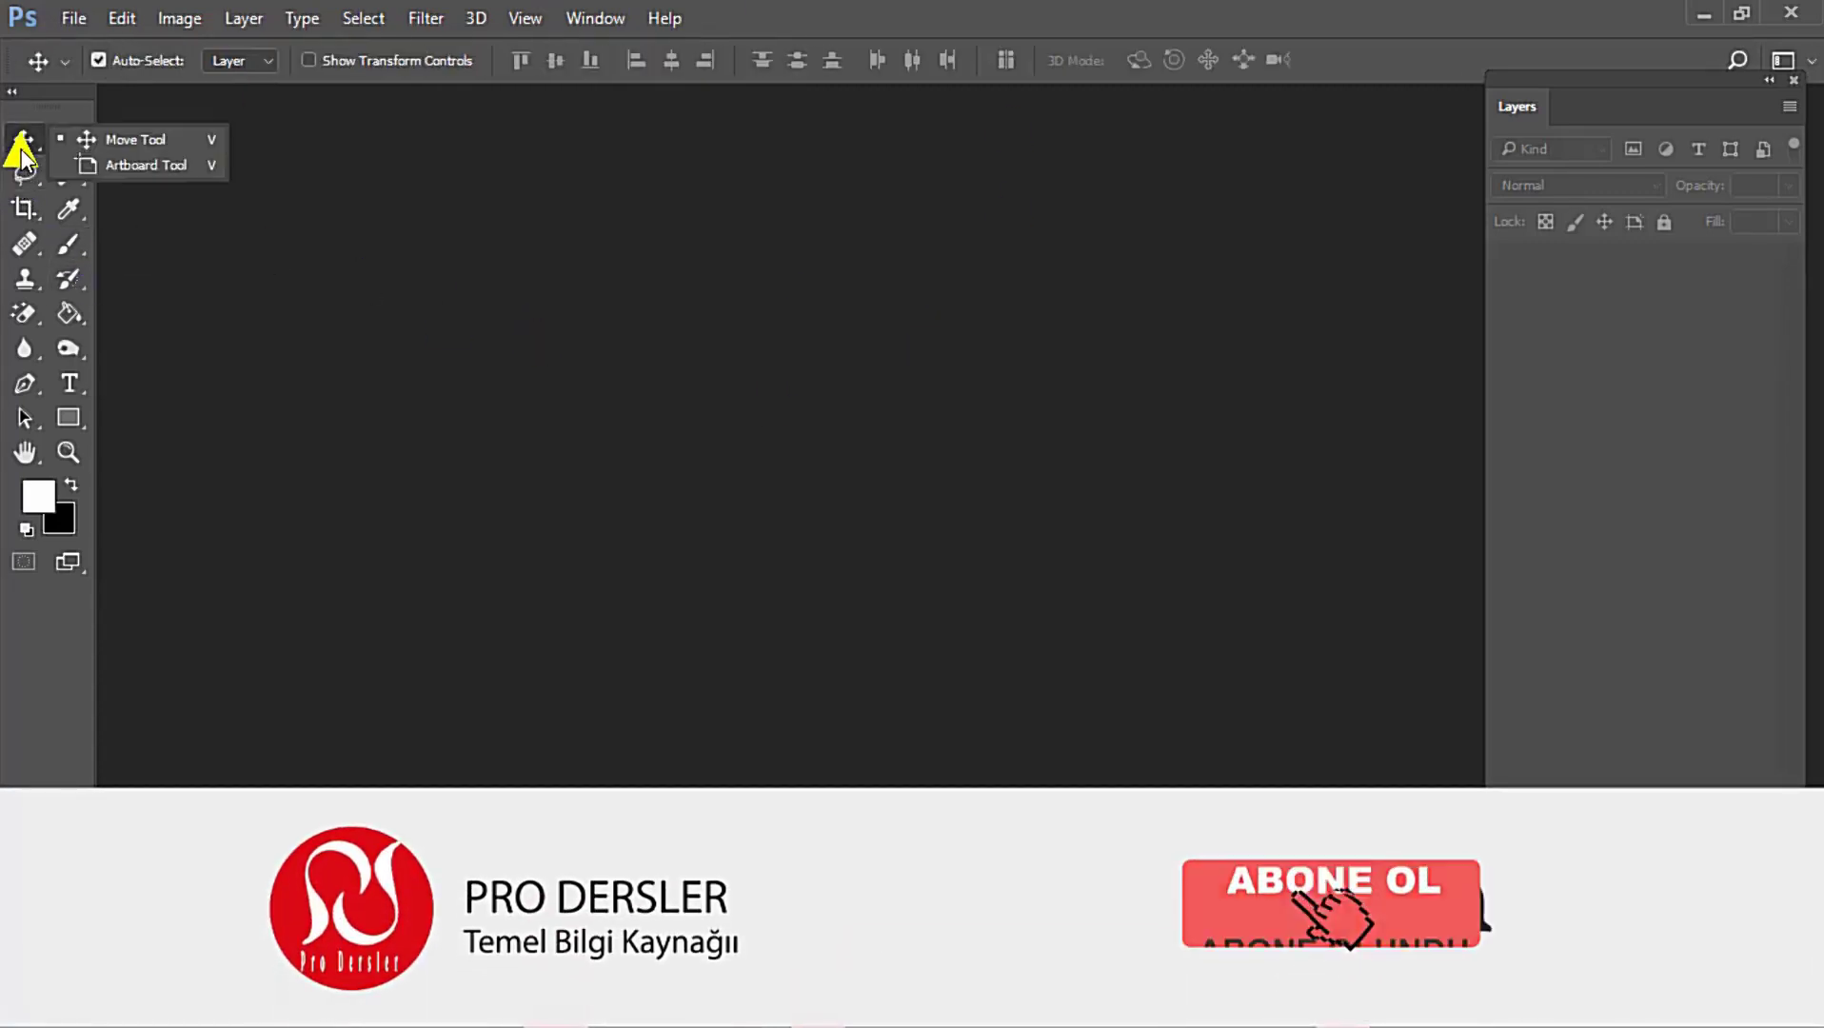
{"action": "left_click", "coordinate": [69, 19]}
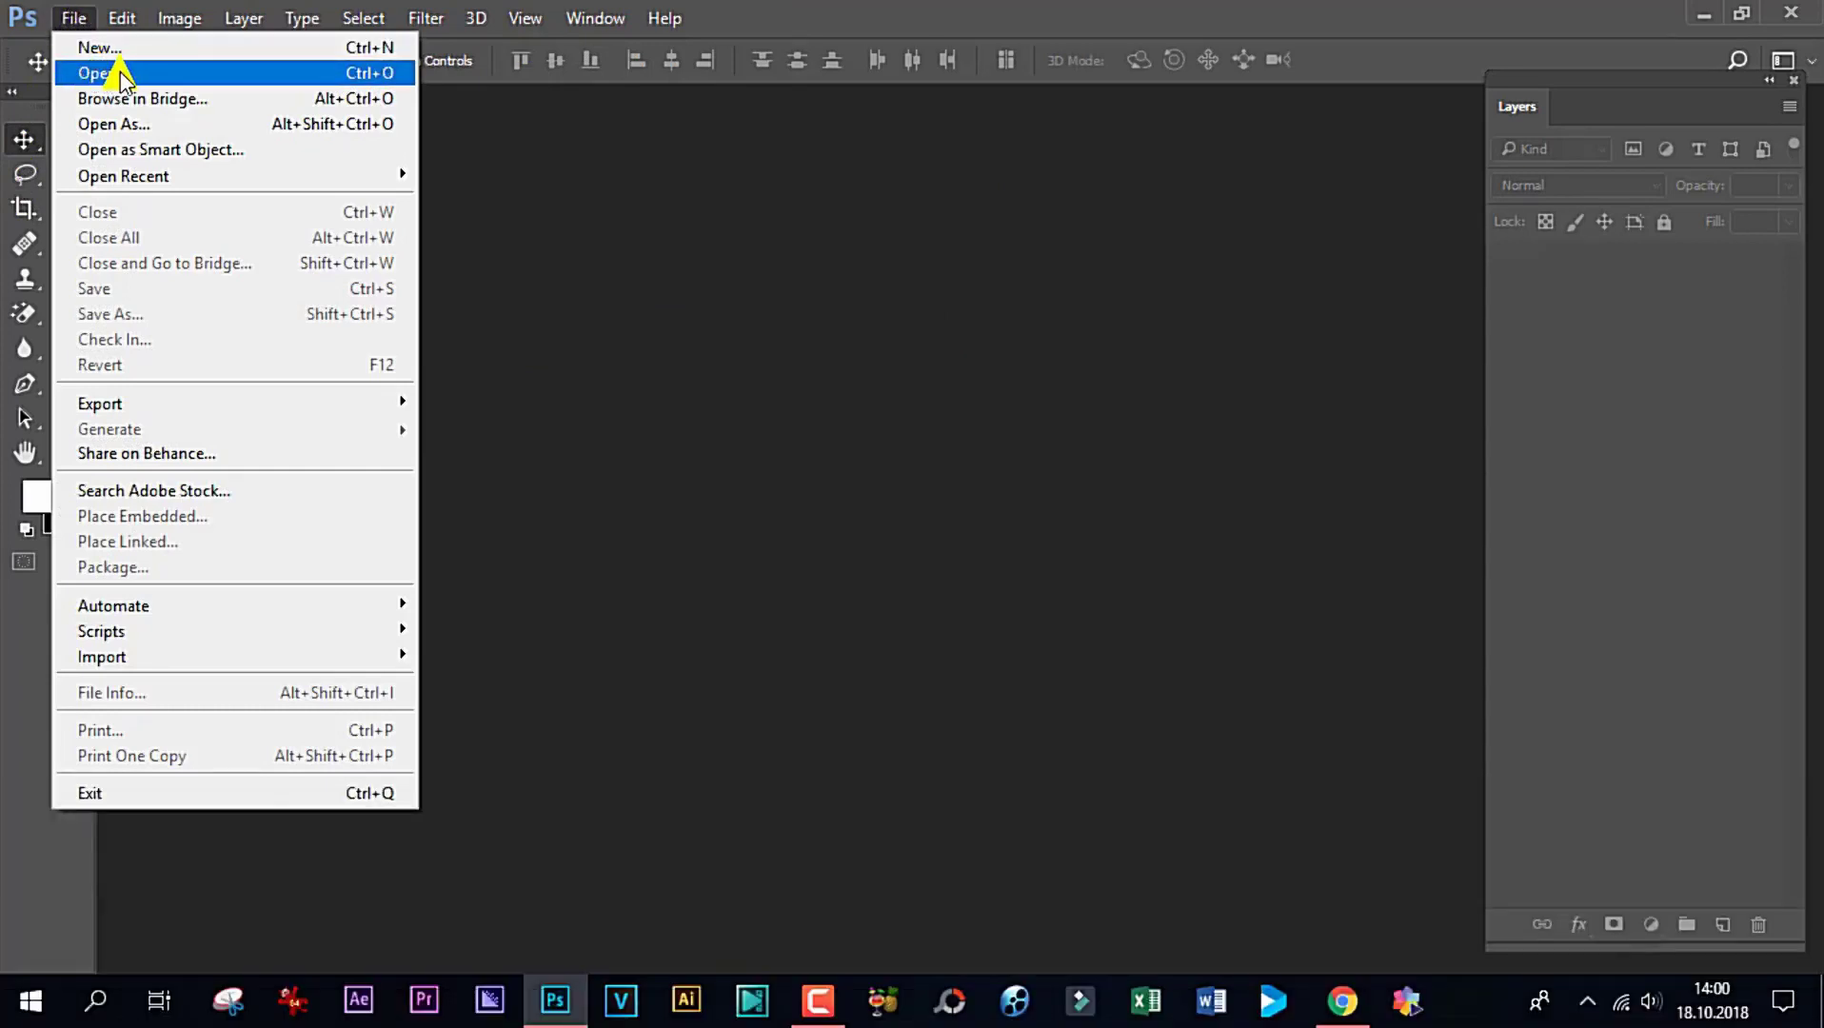
{"action": "left_click", "coordinate": [312, 73]}
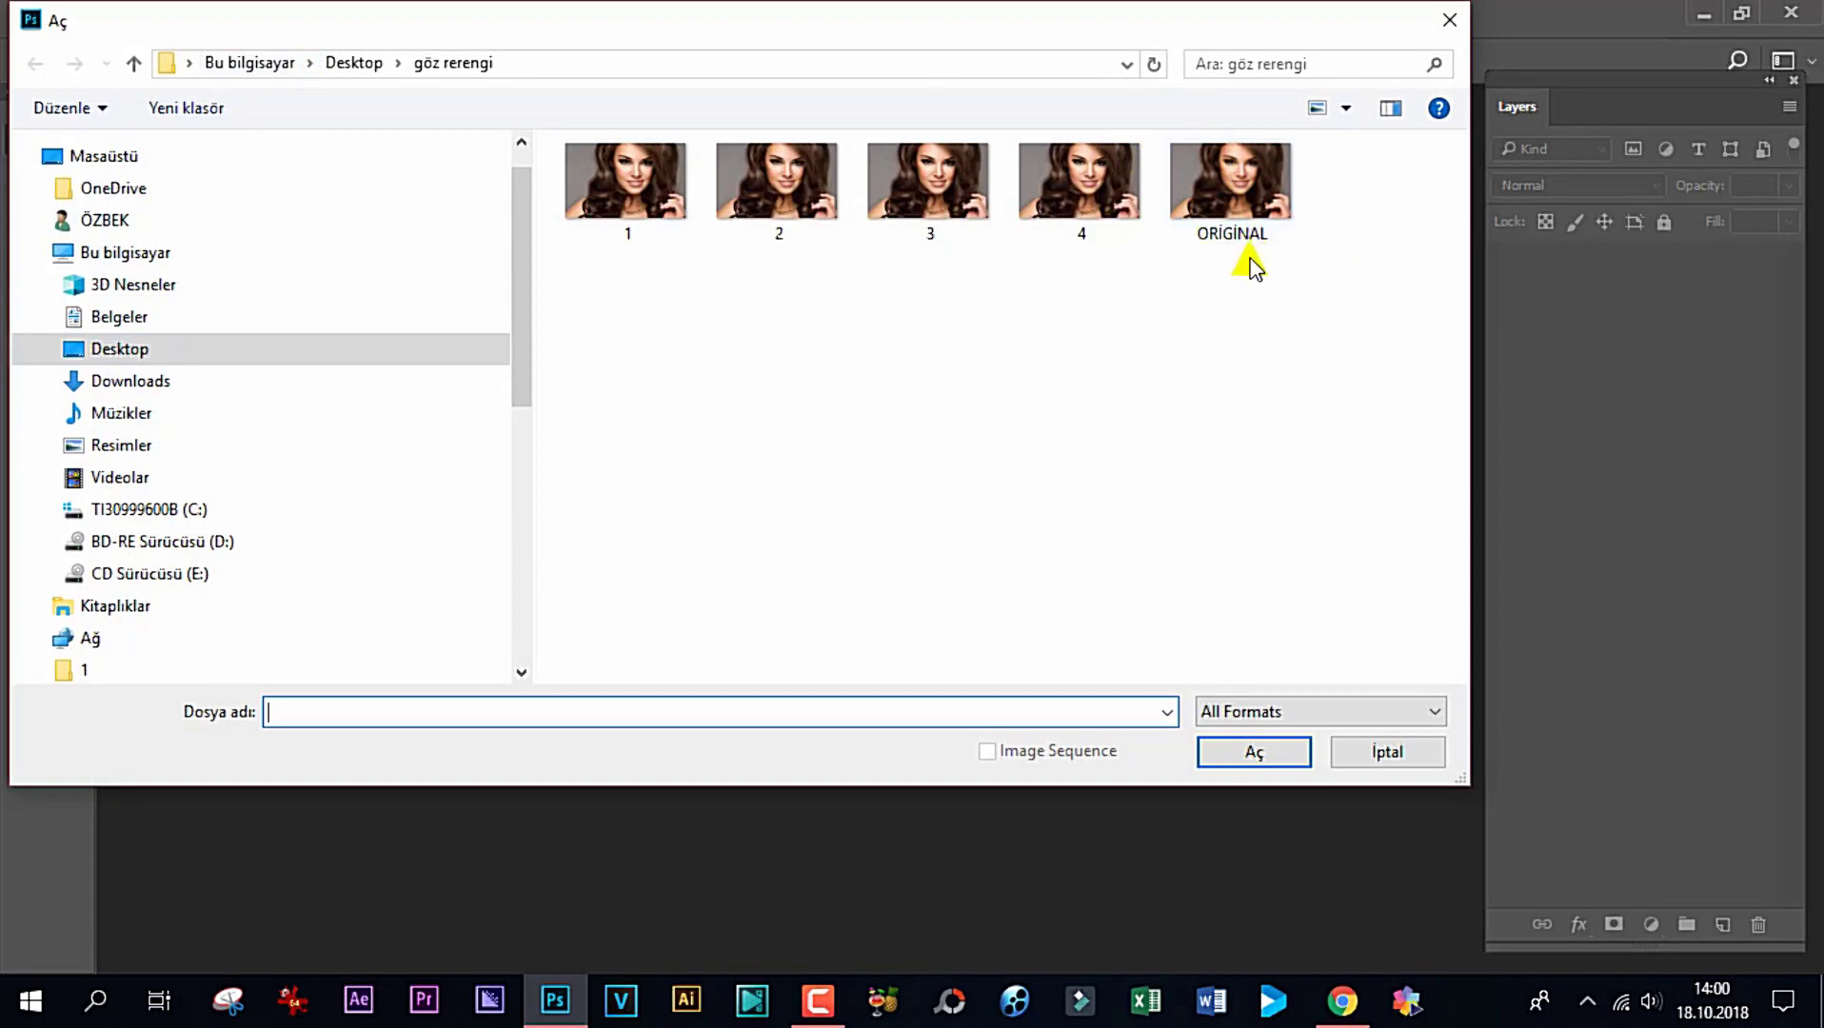
{"action": "left_click", "coordinate": [1230, 186]}
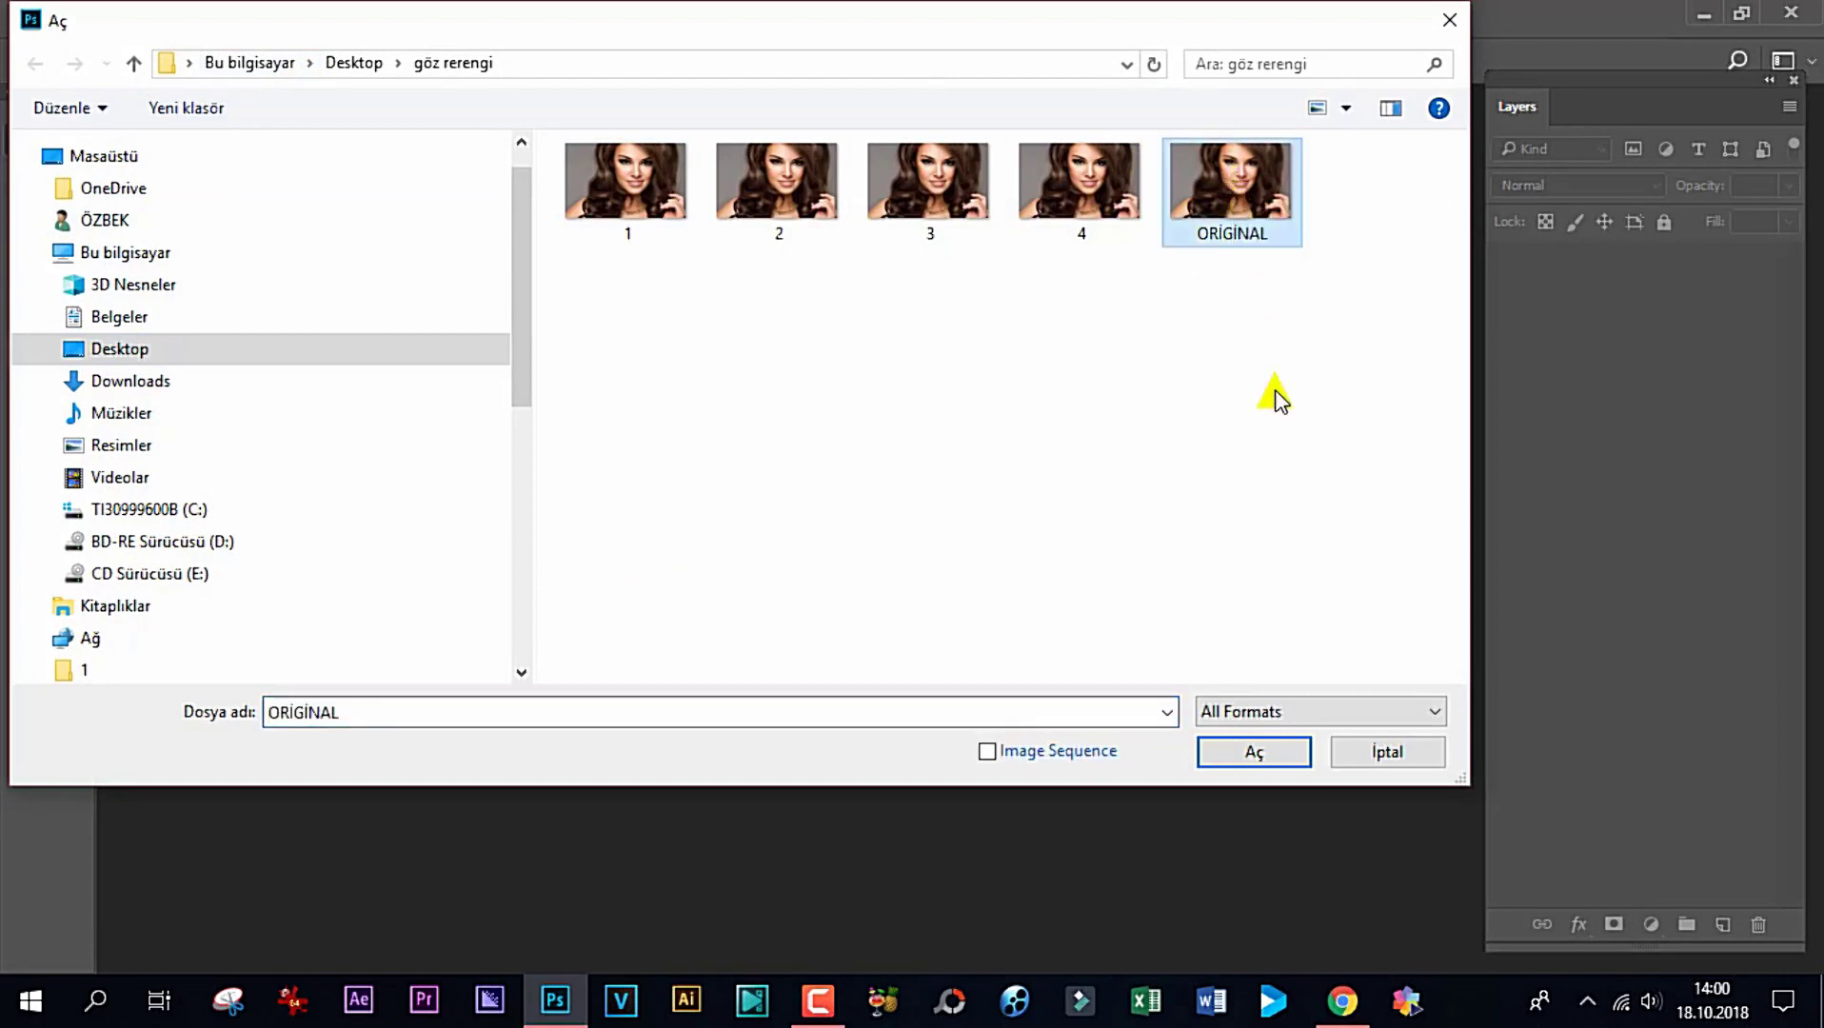
{"action": "left_click", "coordinate": [1257, 752]}
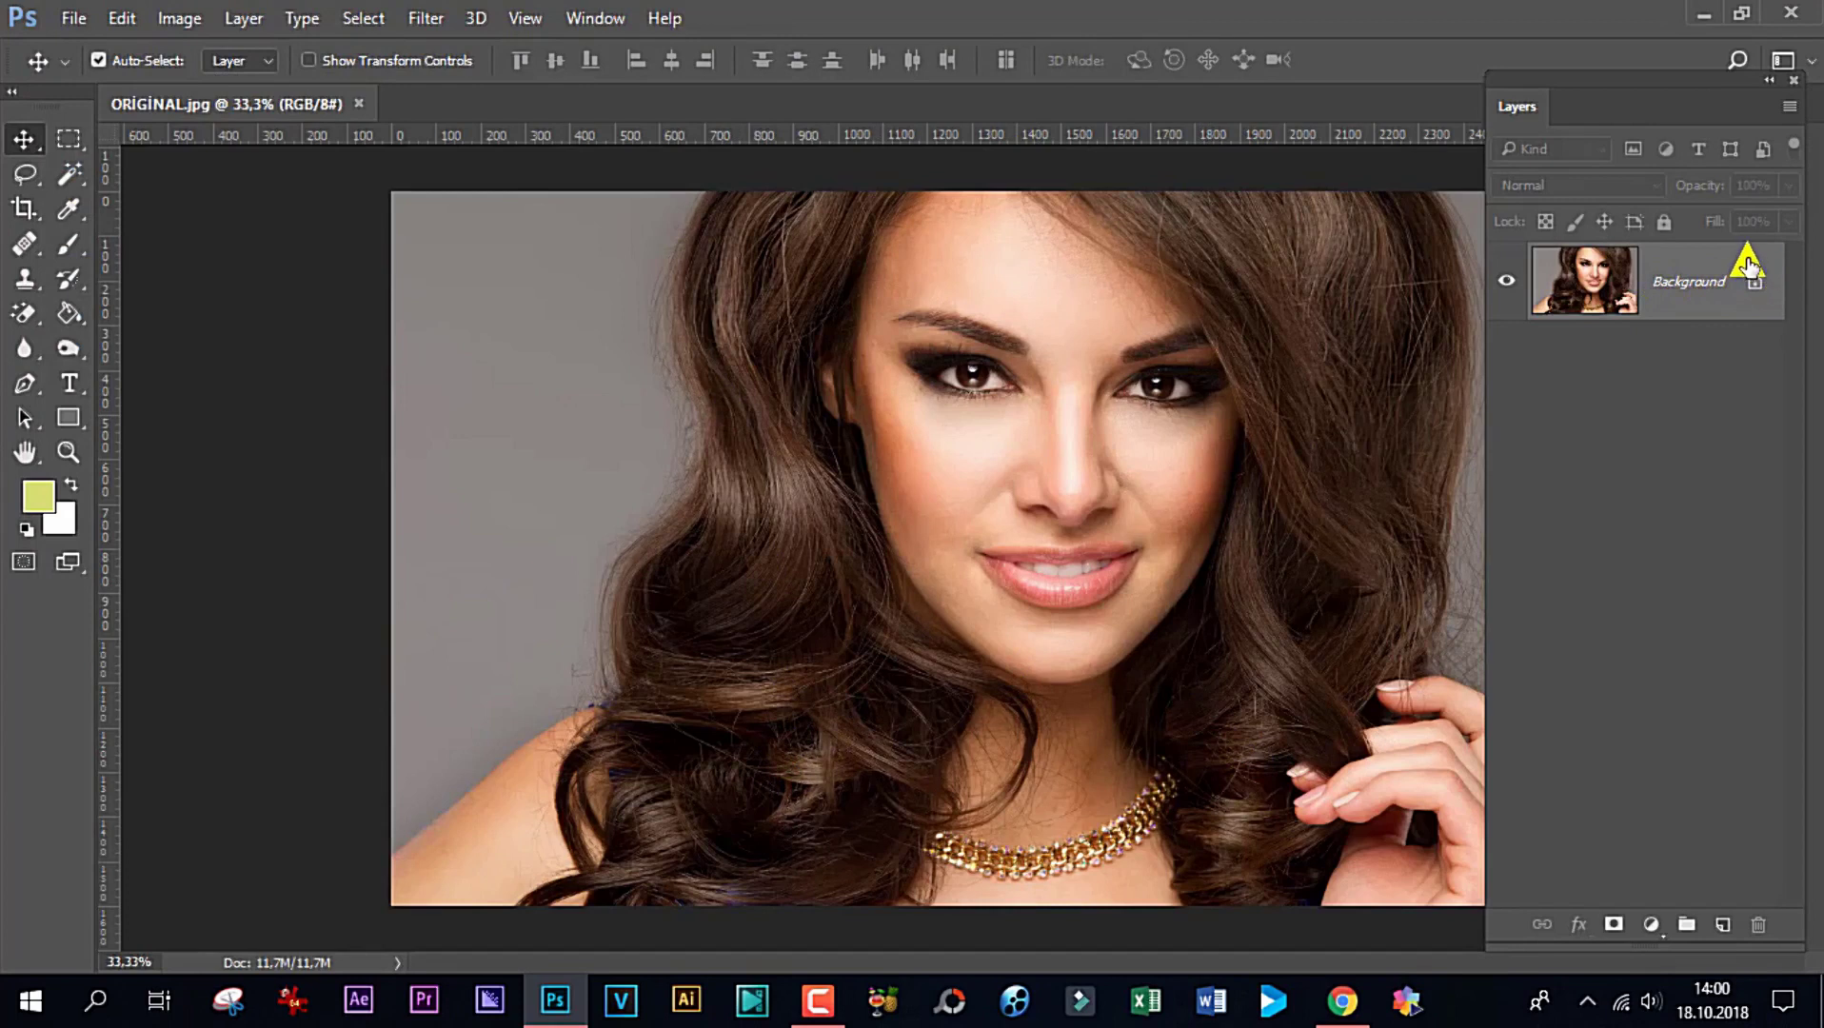
Convert the locked Background into Layer 0 and add a Hue/Saturation 1 adjustment layer.
{"action": "double_click", "coordinate": [1672, 281]}
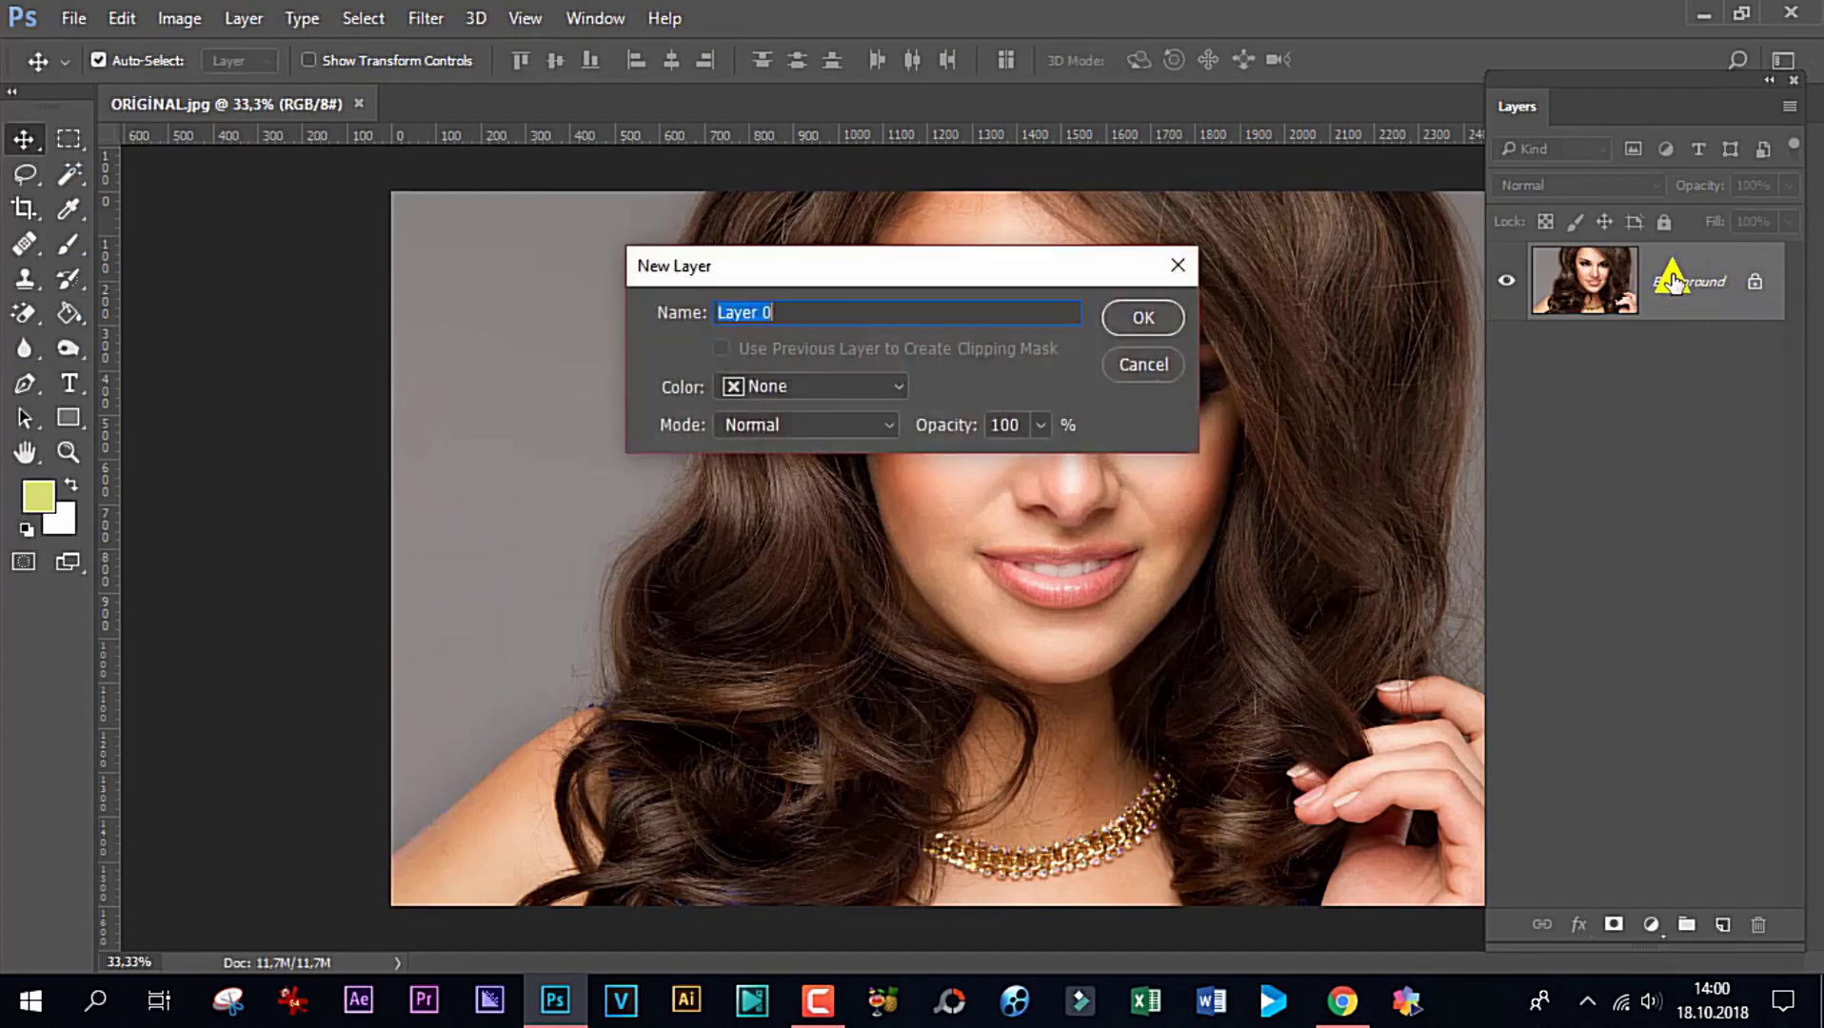
{"action": "left_click", "coordinate": [1141, 333]}
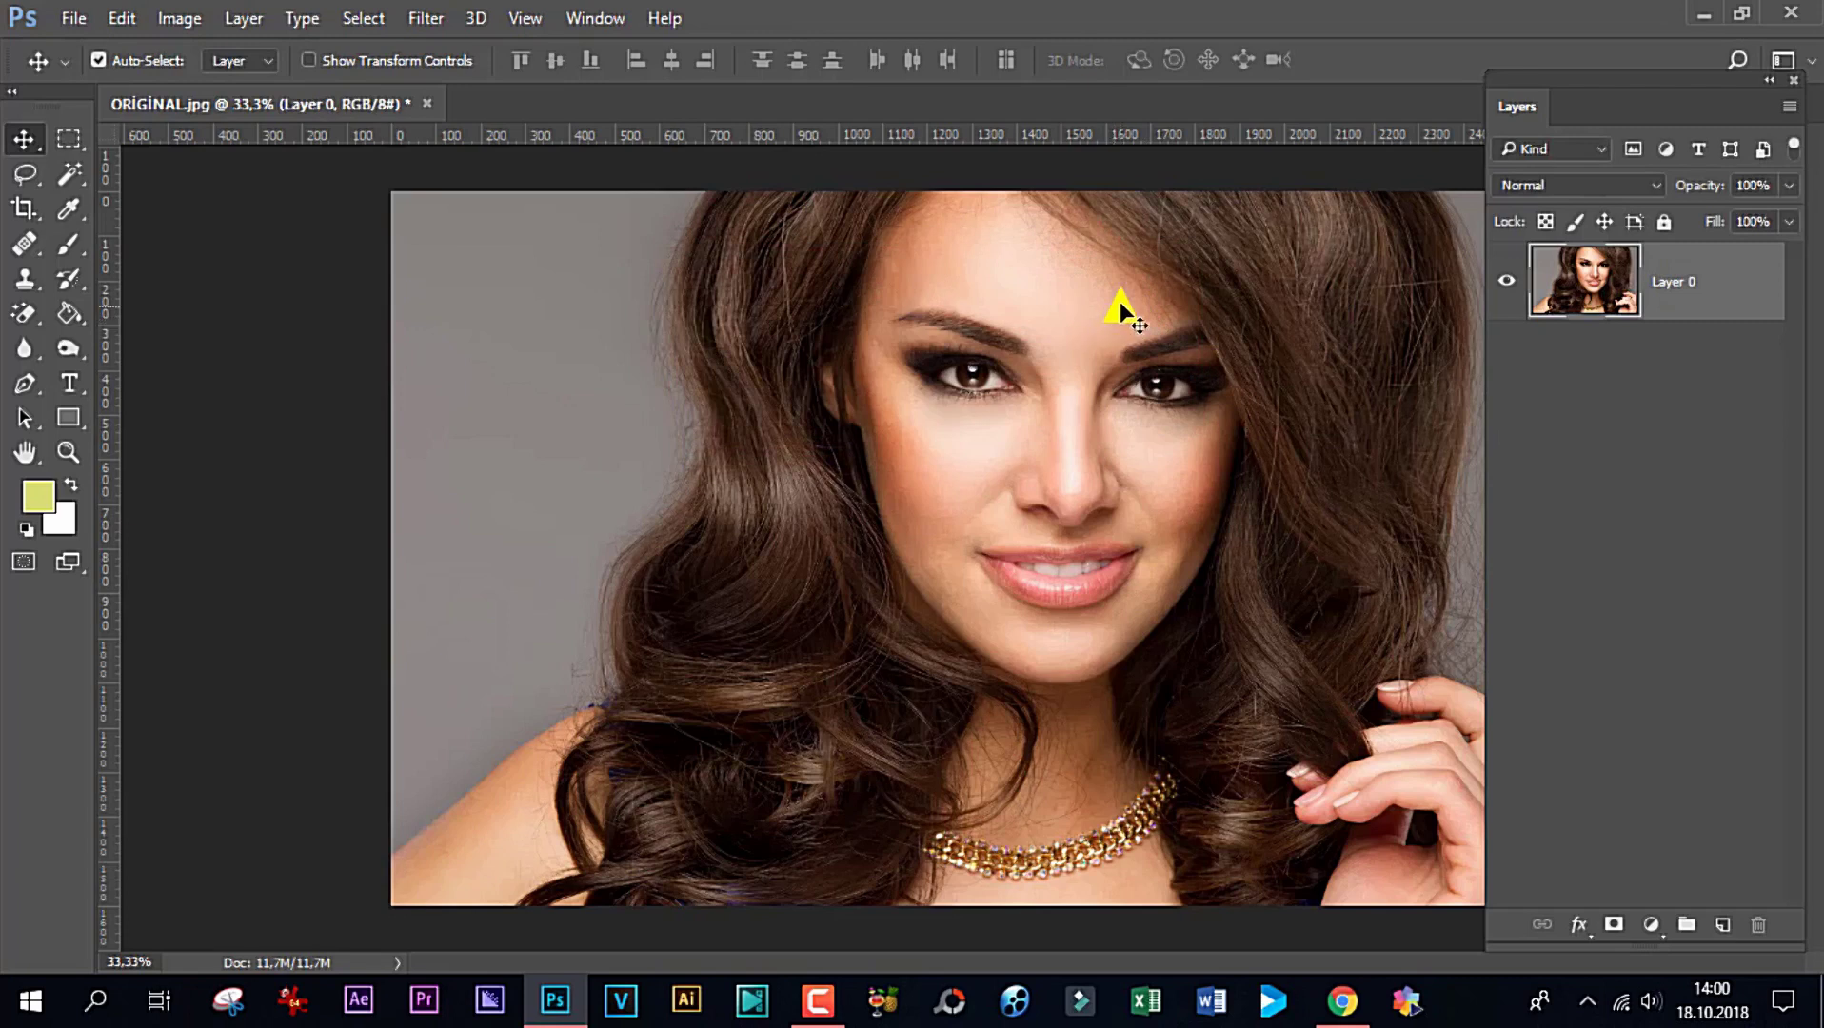
{"action": "left_click", "coordinate": [1650, 928]}
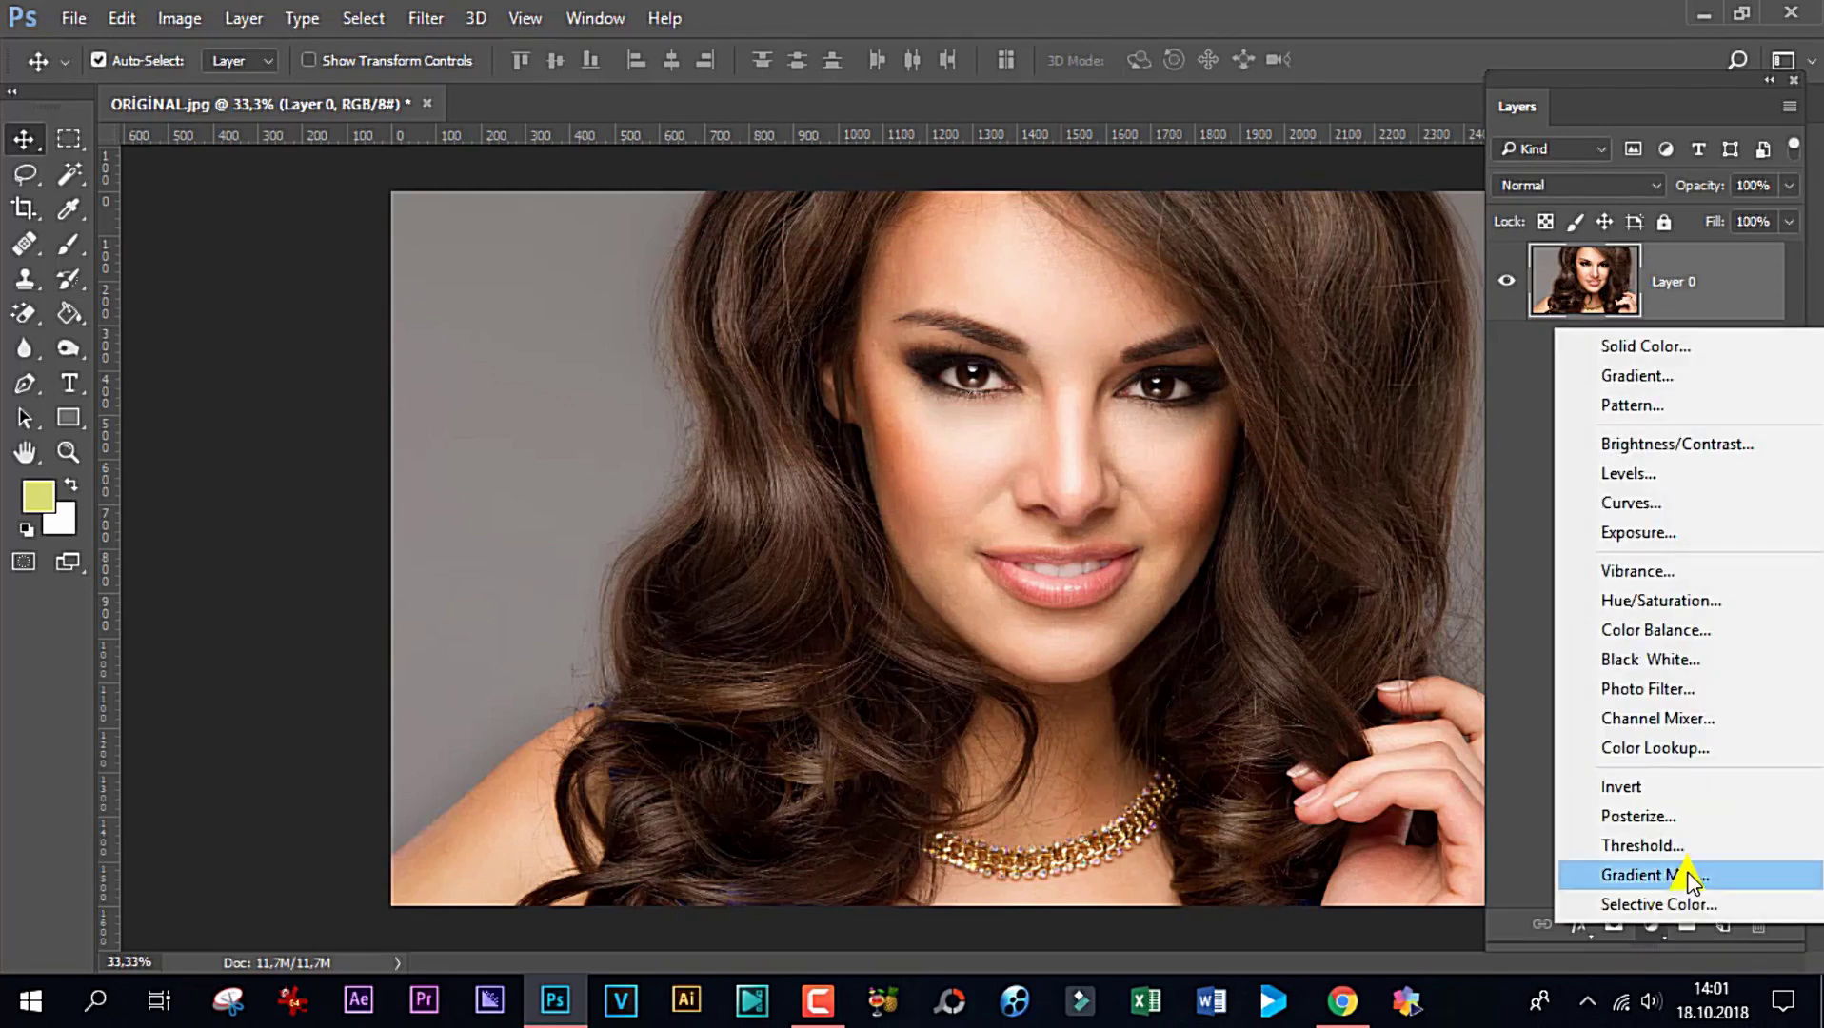
{"action": "left_click", "coordinate": [1612, 601]}
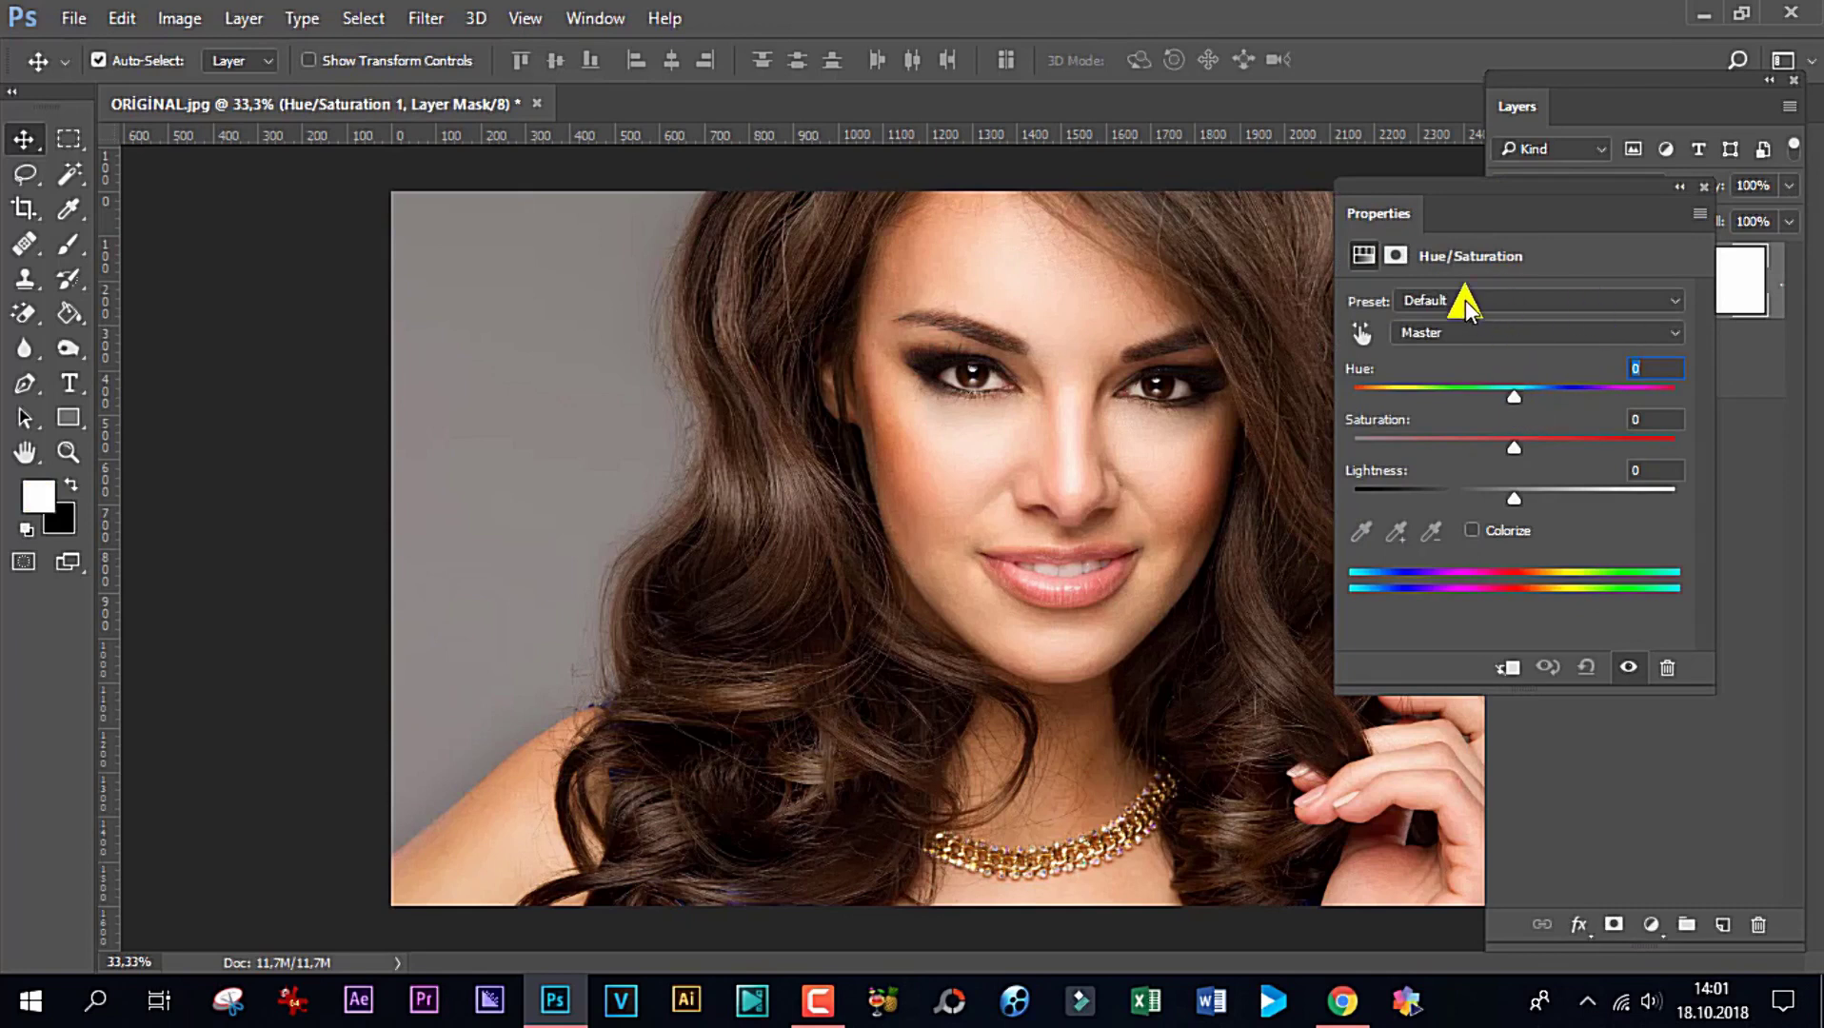
Give the Hue/Saturation layer a Custom preset with hue 115, saturation 0 and lightness 0.
{"action": "left_click", "coordinate": [1672, 307]}
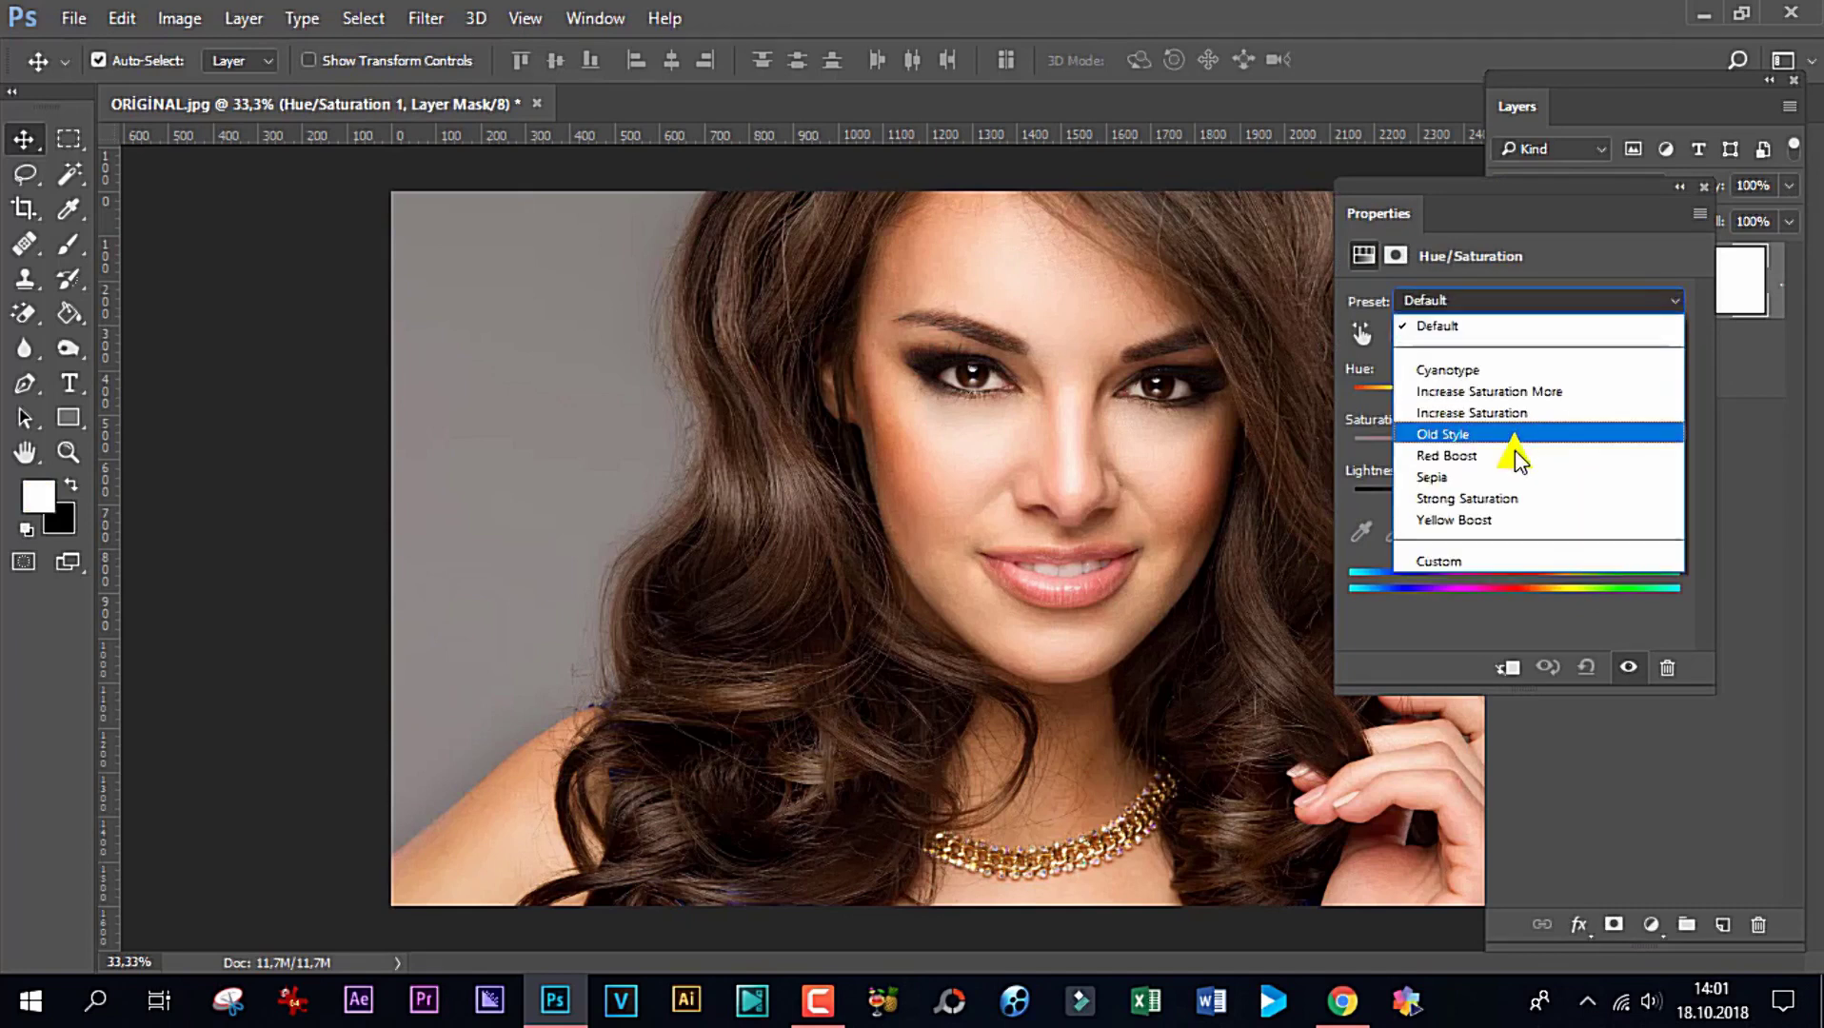
{"action": "left_click", "coordinate": [1469, 557]}
{"action": "mouse_move", "coordinate": [1512, 396]}
{"action": "left_mouse_down"}
{"action": "mouse_move", "coordinate": [1607, 410]}
{"action": "mouse_move", "coordinate": [1533, 460]}
{"action": "mouse_move", "coordinate": [1377, 459]}
{"action": "mouse_move", "coordinate": [1520, 476]}
{"action": "mouse_move", "coordinate": [1425, 490]}
{"action": "mouse_move", "coordinate": [1497, 503]}
{"action": "mouse_move", "coordinate": [1425, 496]}
{"action": "mouse_move", "coordinate": [1644, 504]}
{"action": "mouse_move", "coordinate": [1513, 507]}
{"action": "left_mouse_up"}
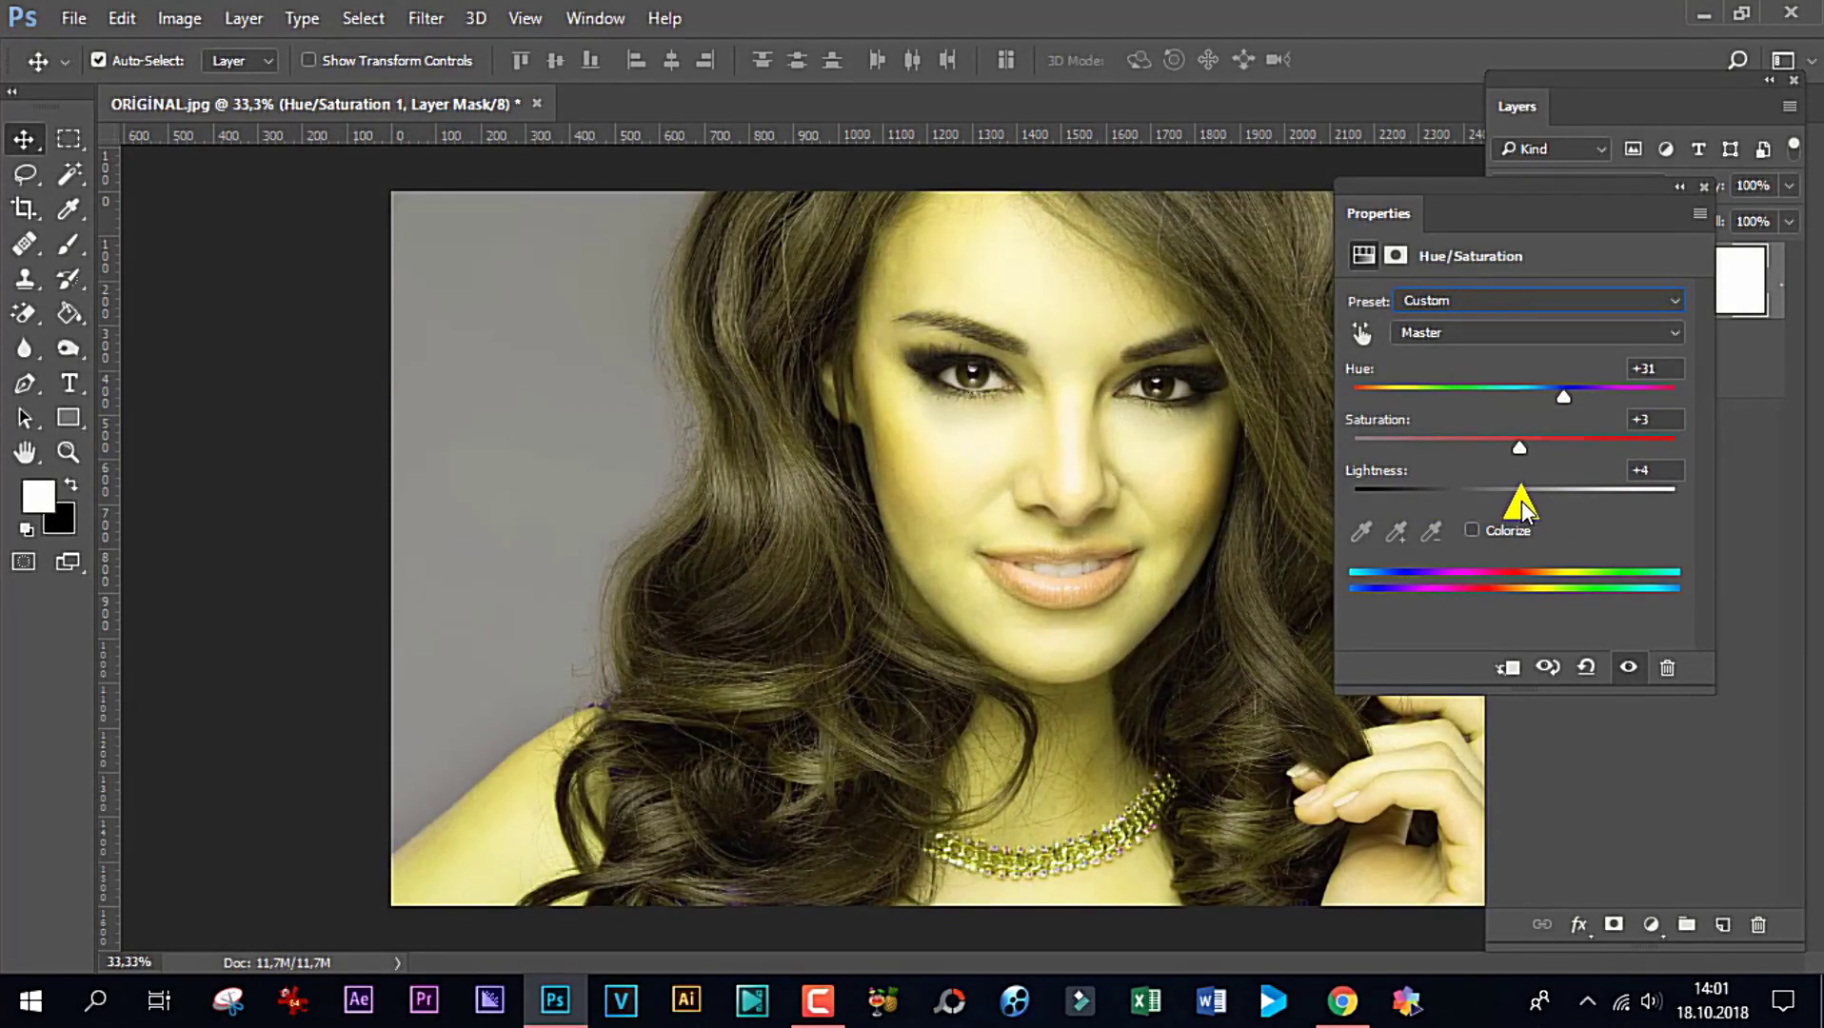
{"action": "left_click", "coordinate": [1657, 470]}
{"action": "type", "text": "0"}
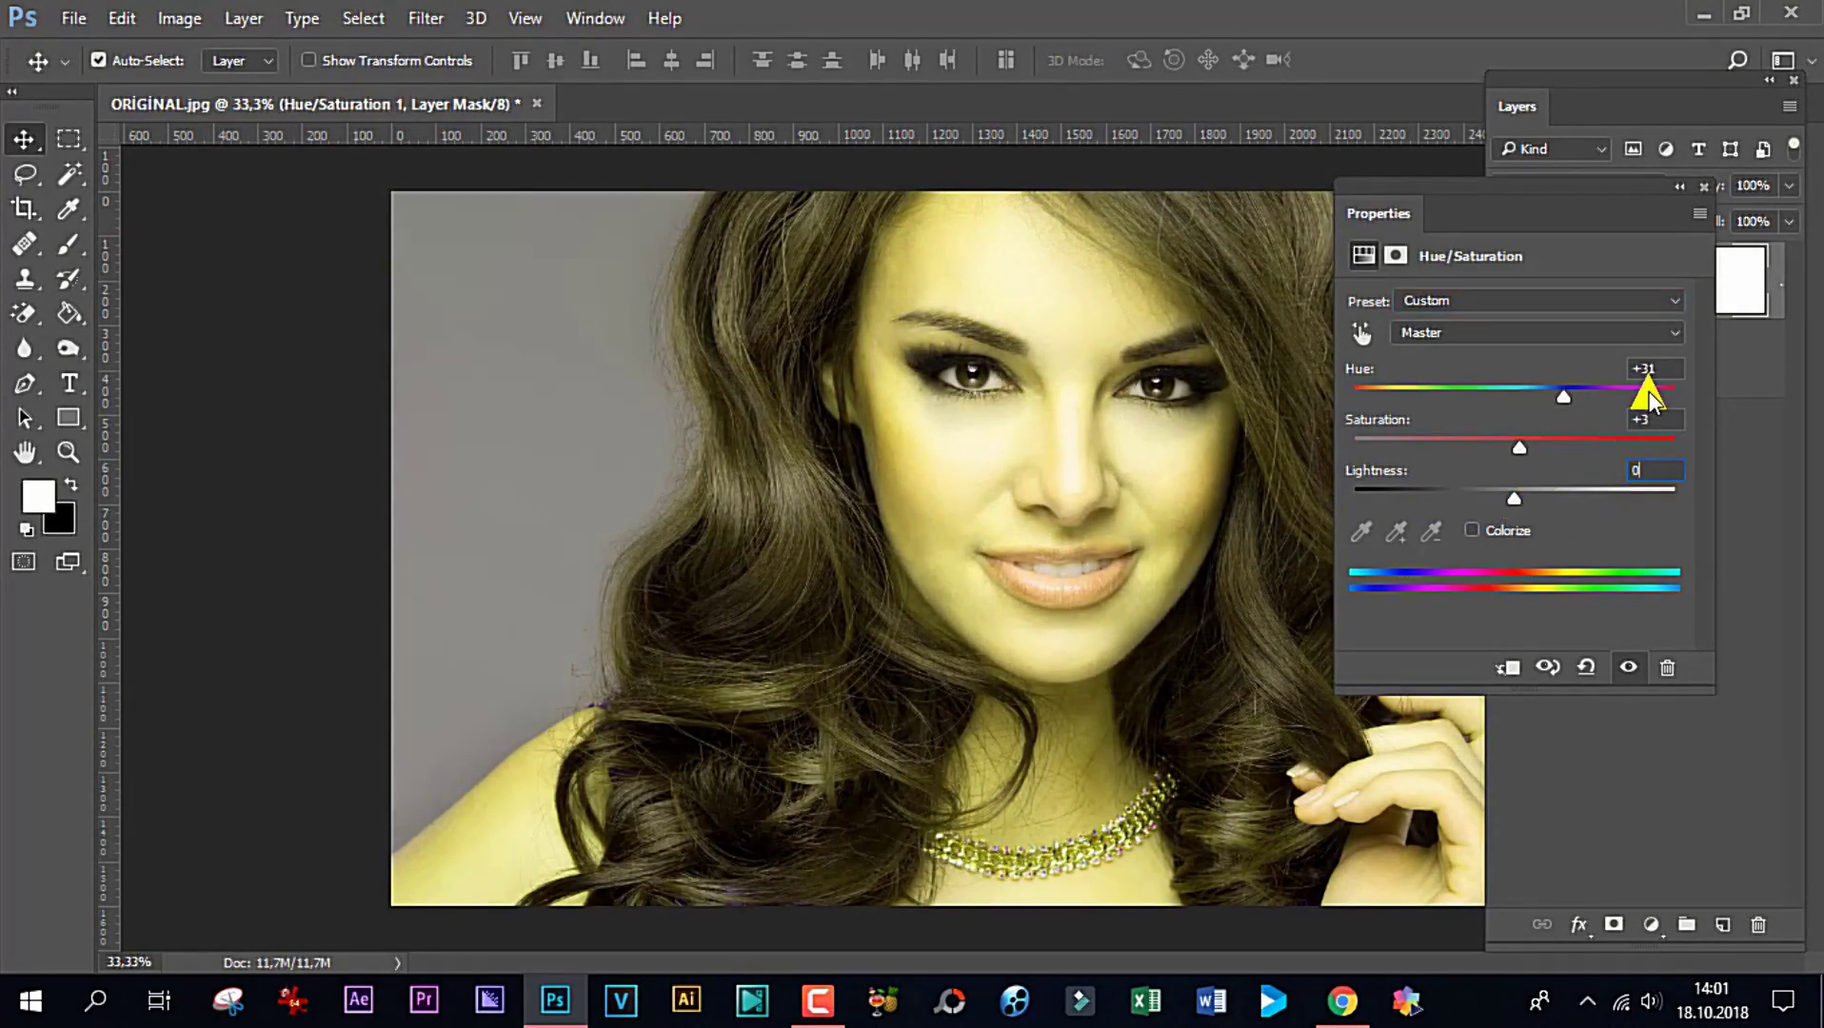
{"action": "left_click", "coordinate": [1652, 419]}
{"action": "type", "text": "0"}
{"action": "left_click", "coordinate": [1656, 369]}
{"action": "type", "text": "115"}
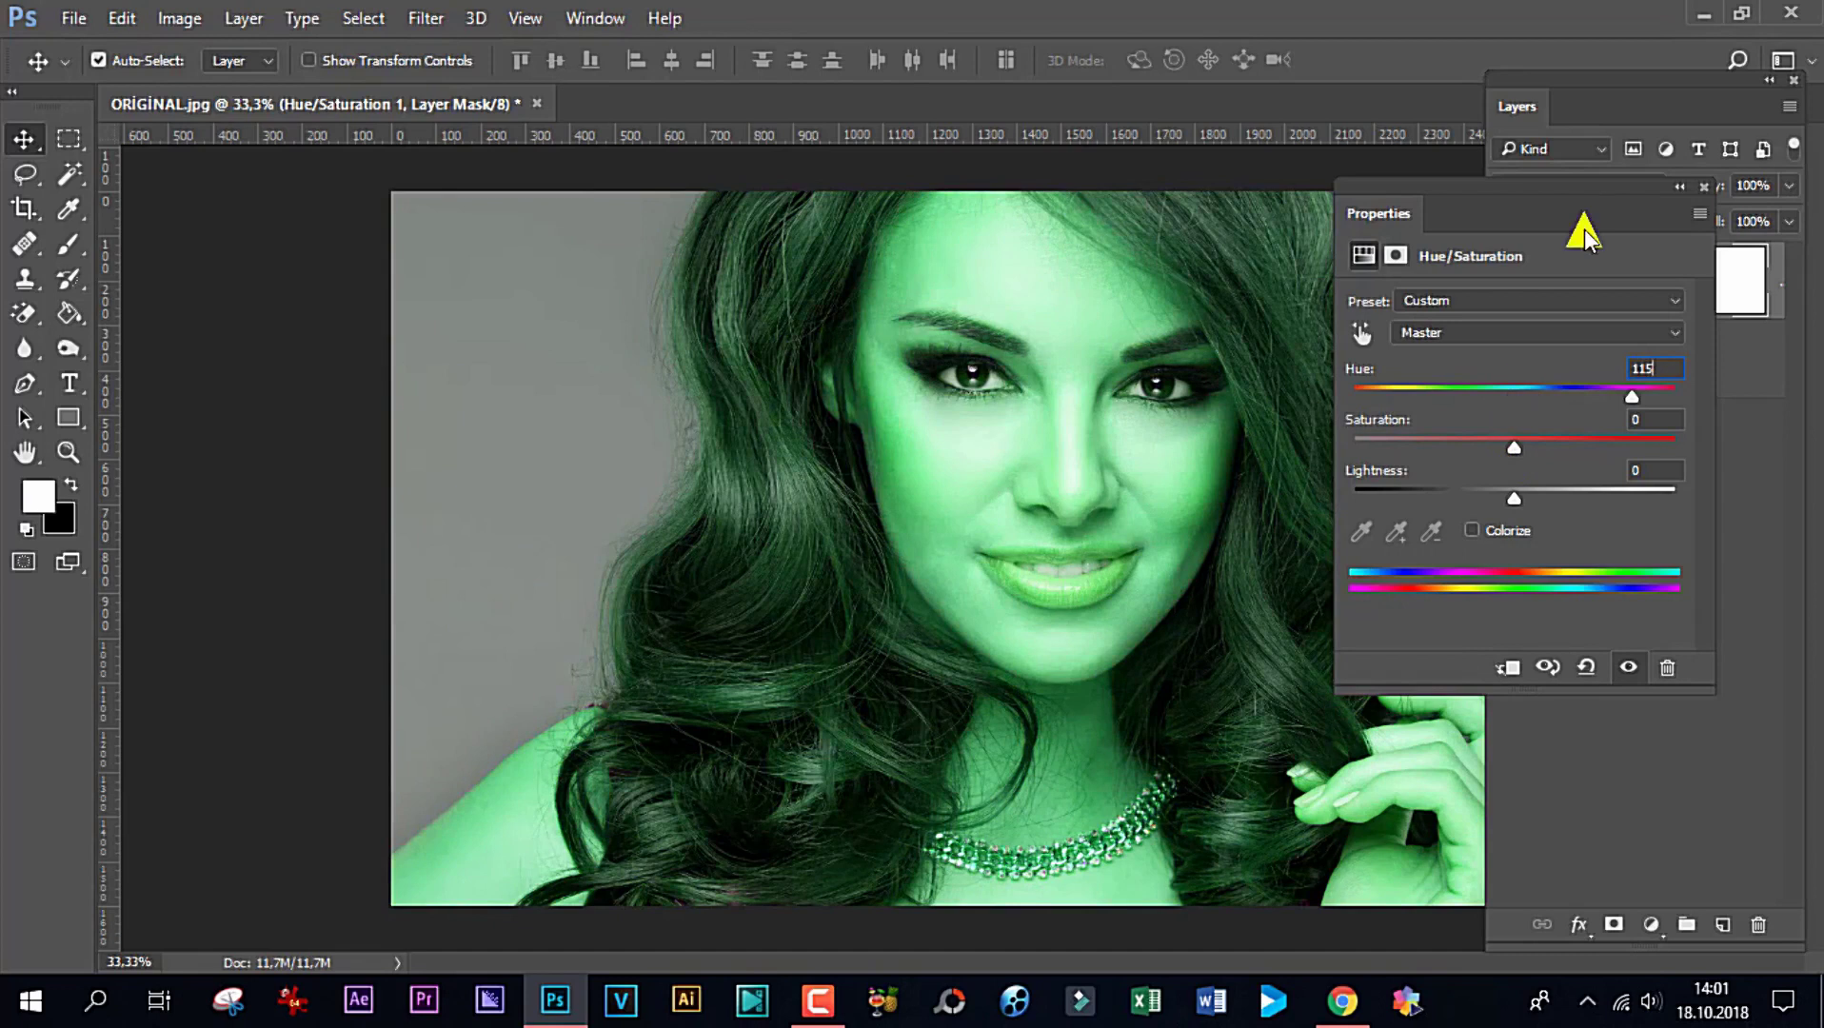
{"action": "left_click", "coordinate": [1702, 188]}
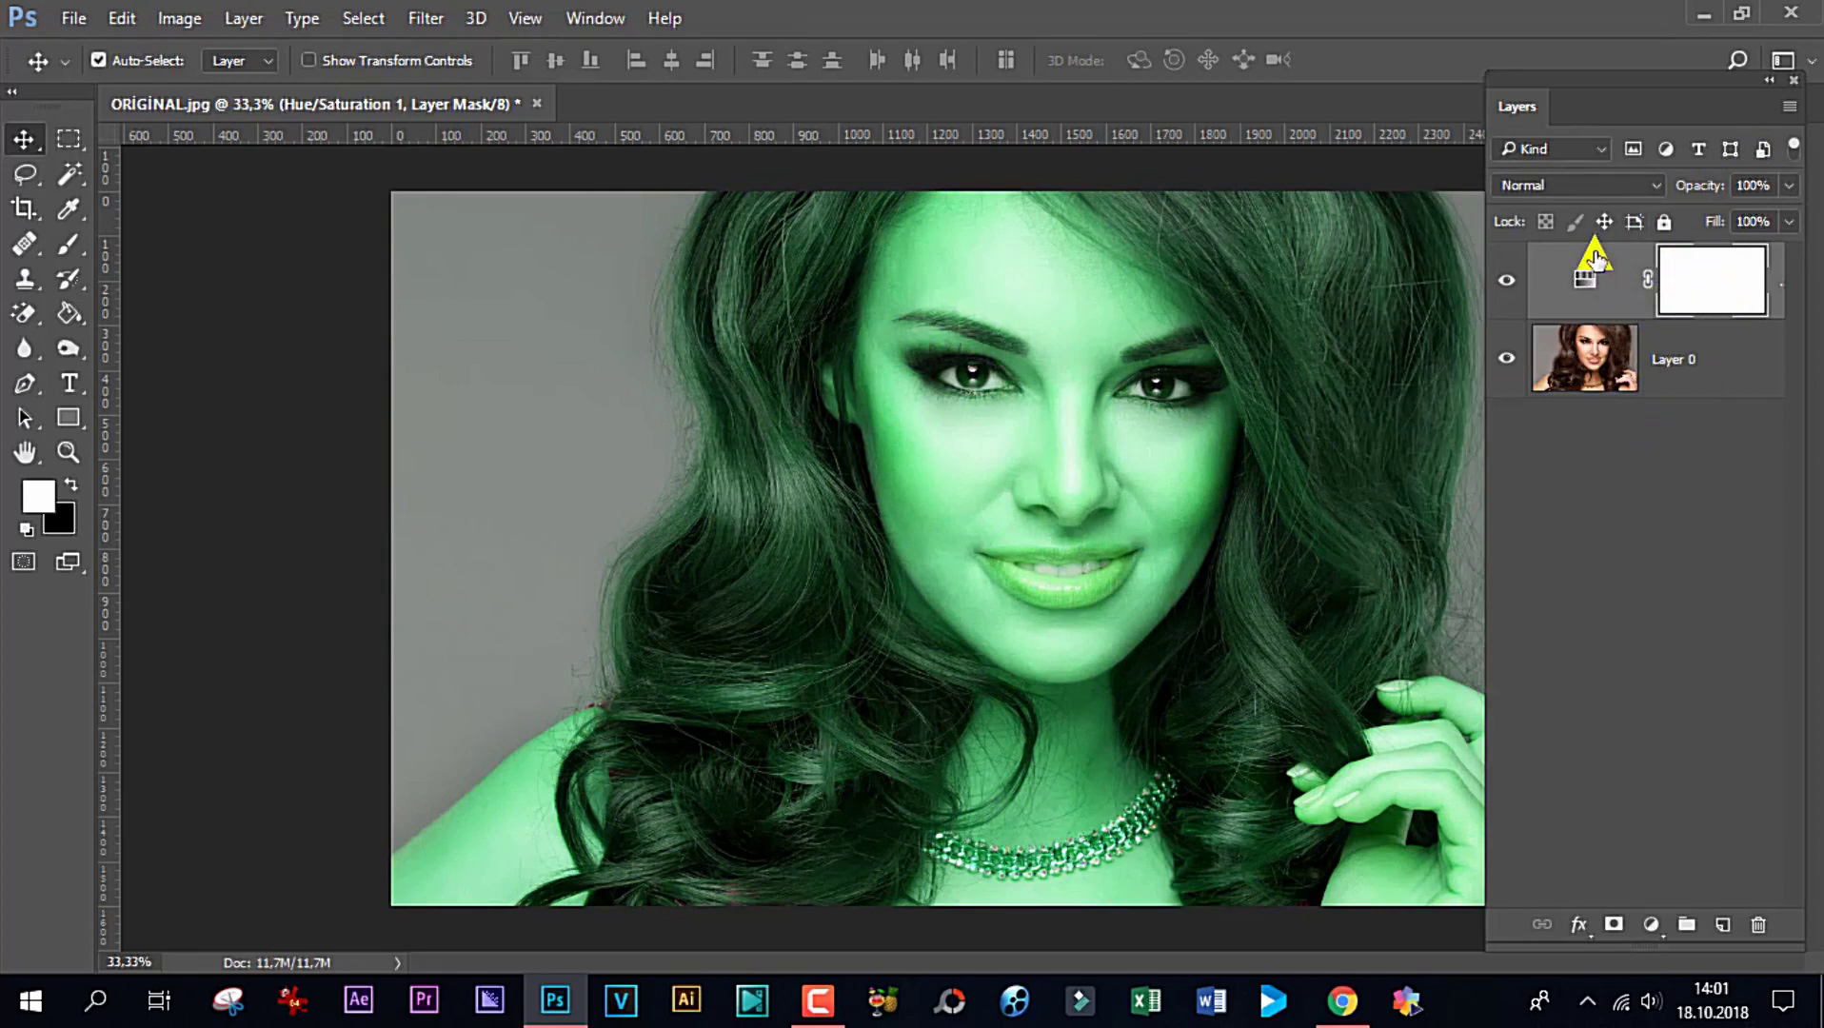
Invert the Hue/Saturation layer mask to black with Image > Adjustments > Invert.
{"action": "left_click", "coordinate": [182, 19]}
{"action": "mouse_move", "coordinate": [220, 86]}
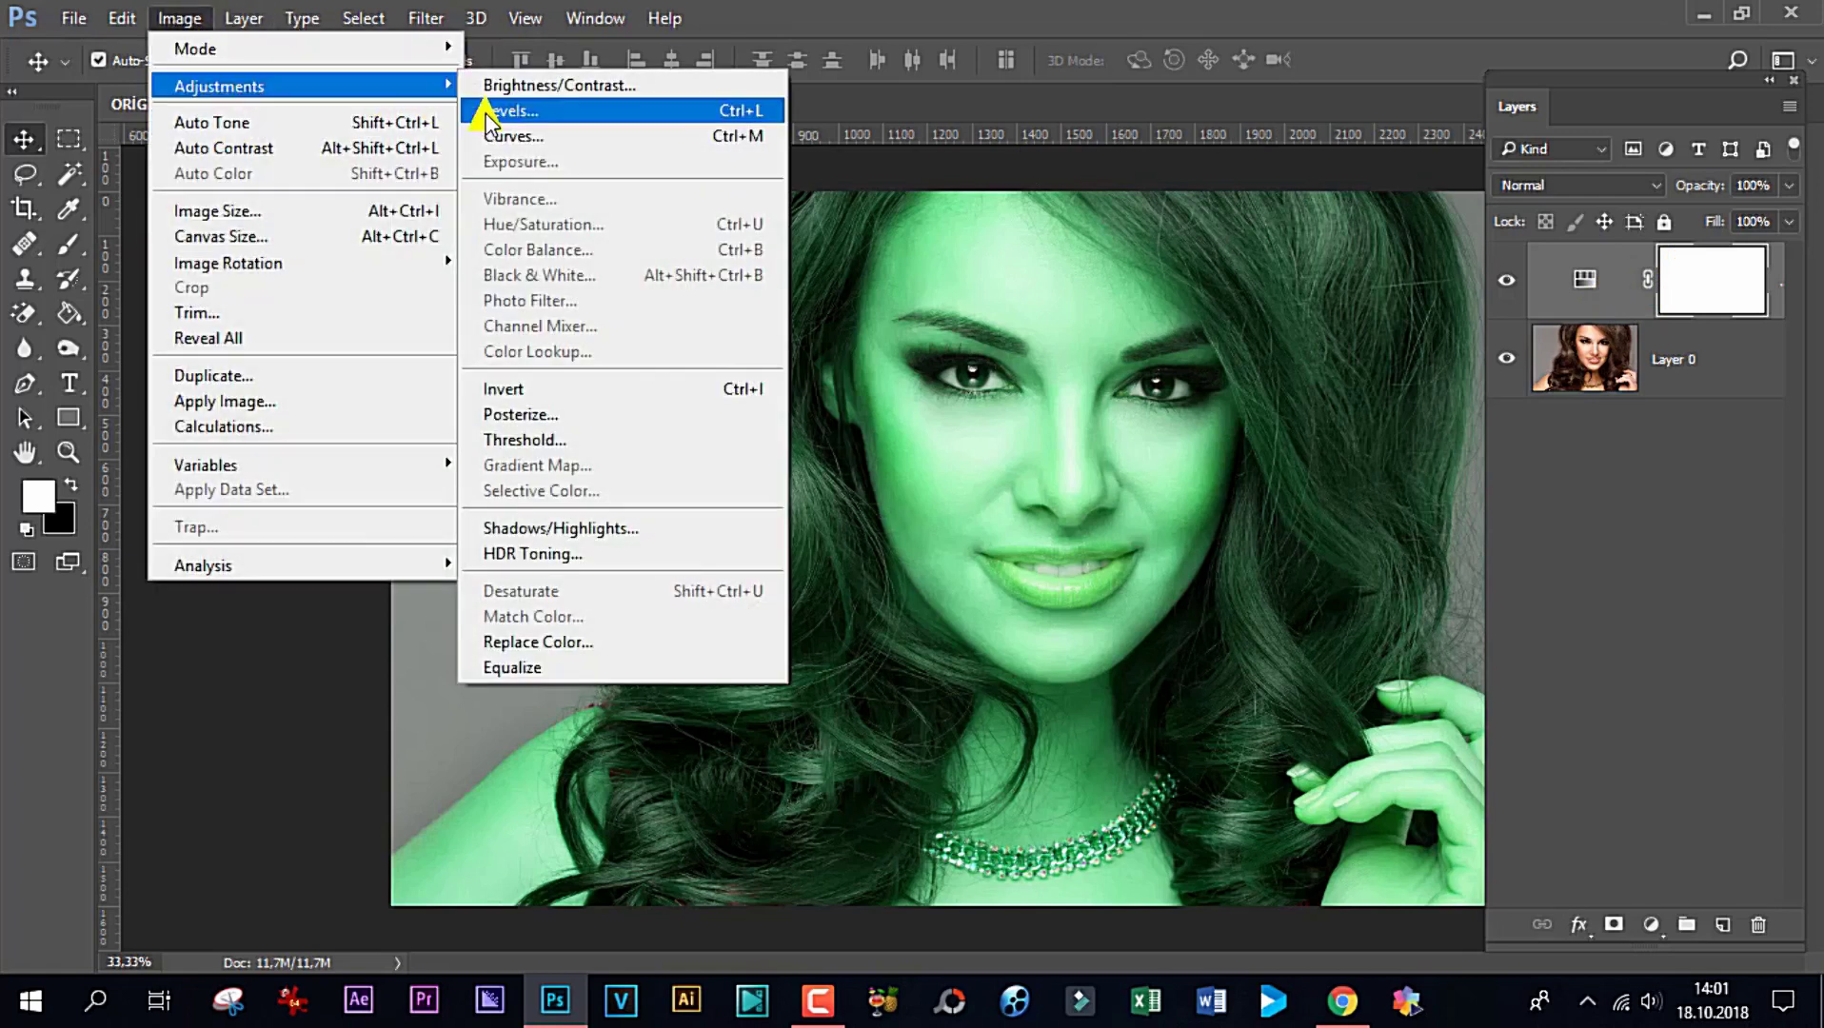
{"action": "left_click", "coordinate": [548, 390]}
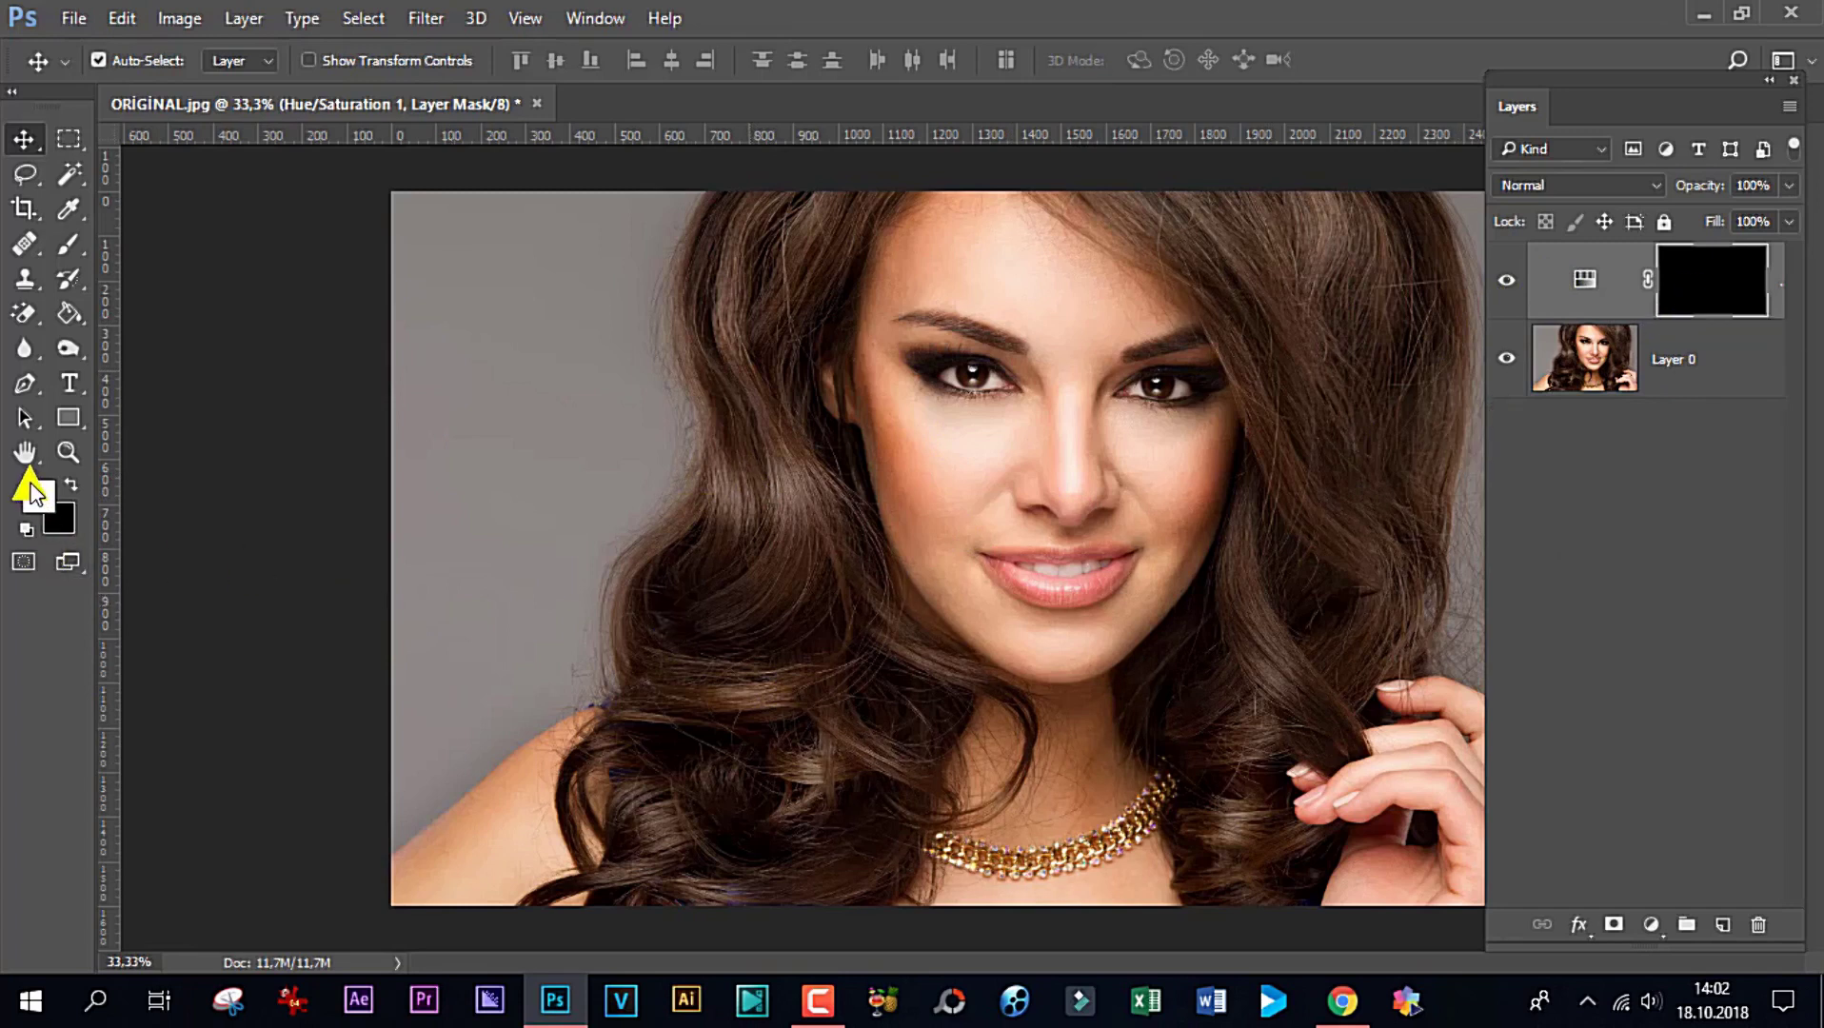
Set up the Brush tool with the soft round tip at 15 px and 0% hardness.
{"action": "left_click", "coordinate": [69, 246]}
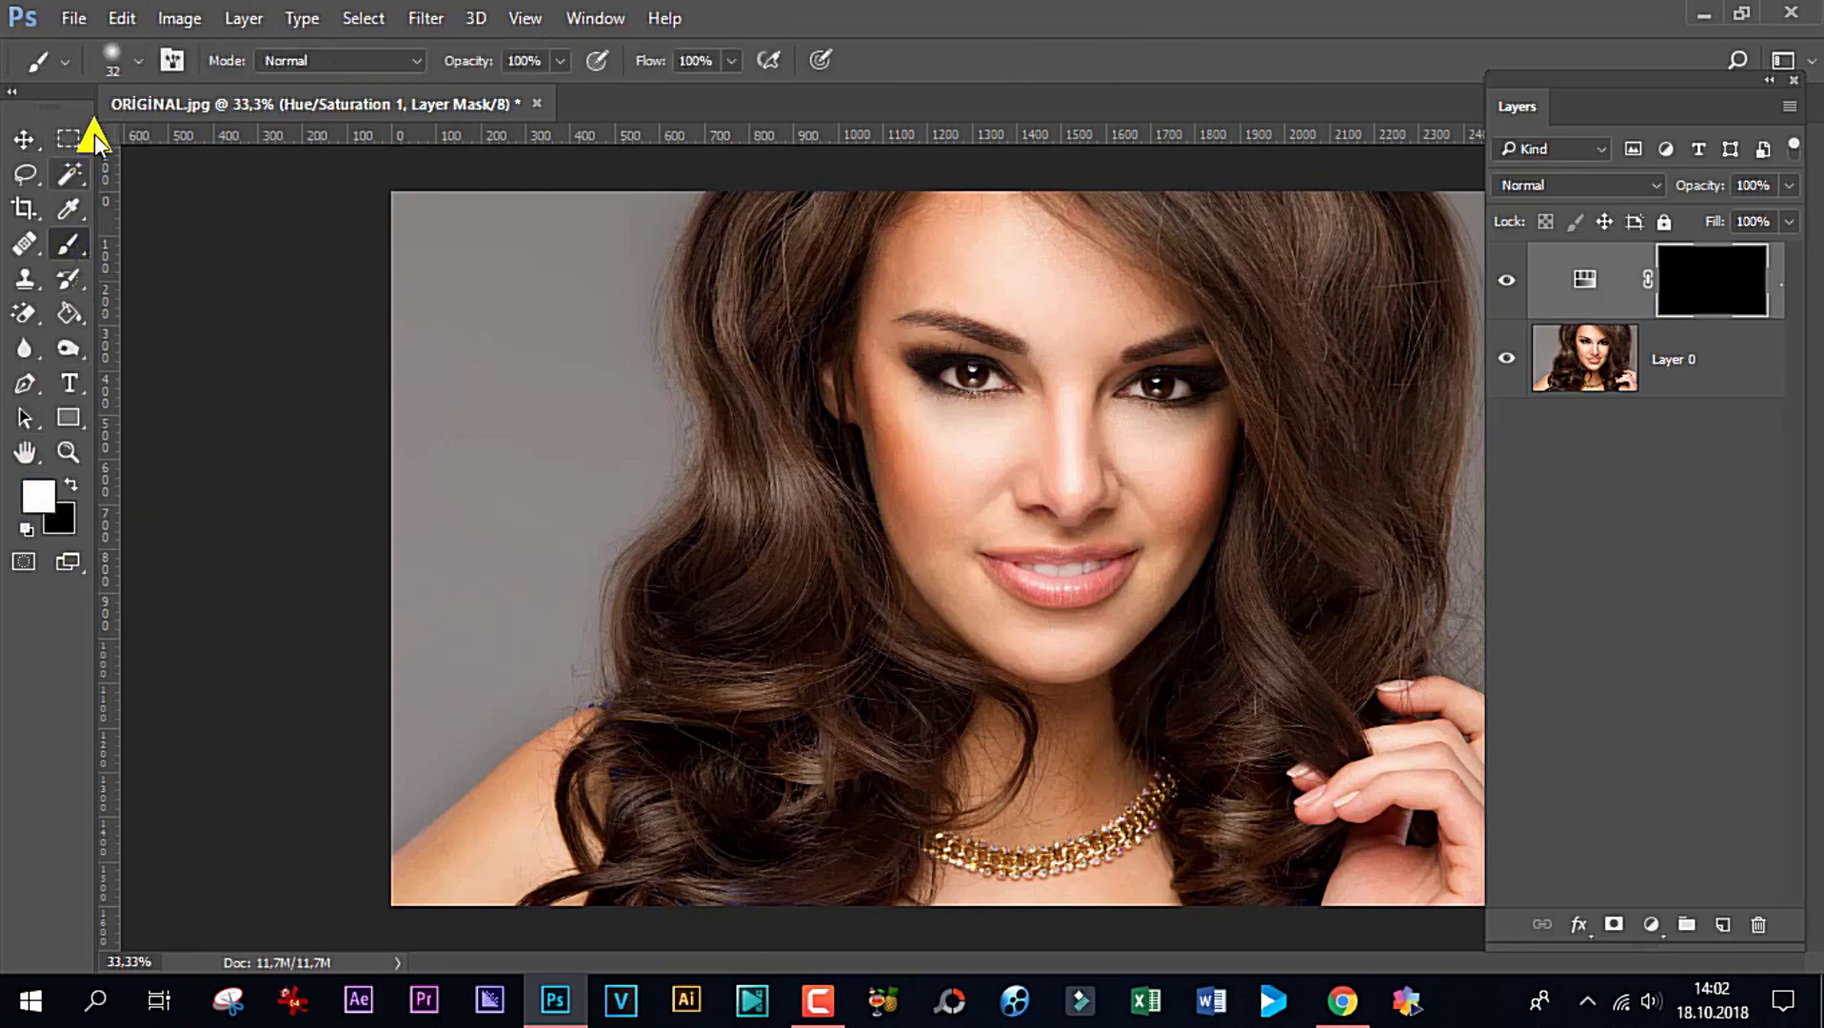
{"action": "left_click", "coordinate": [124, 59]}
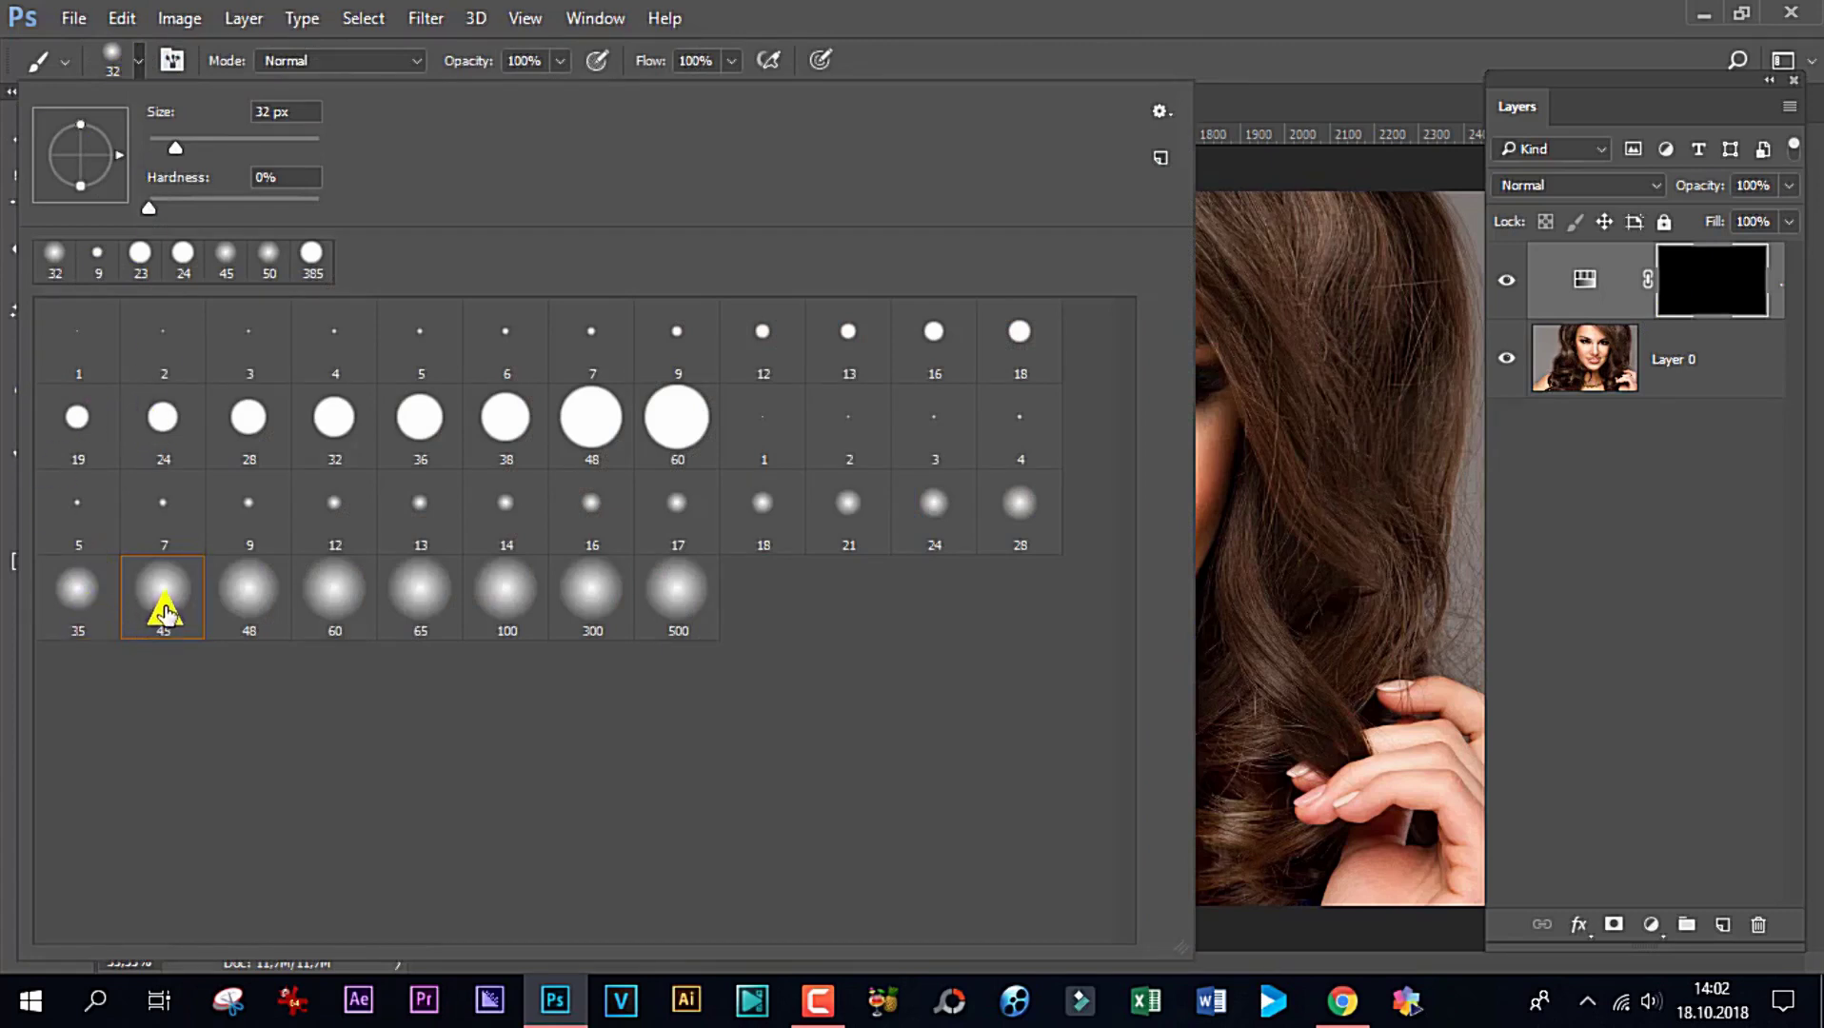
{"action": "double_click", "coordinate": [250, 592]}
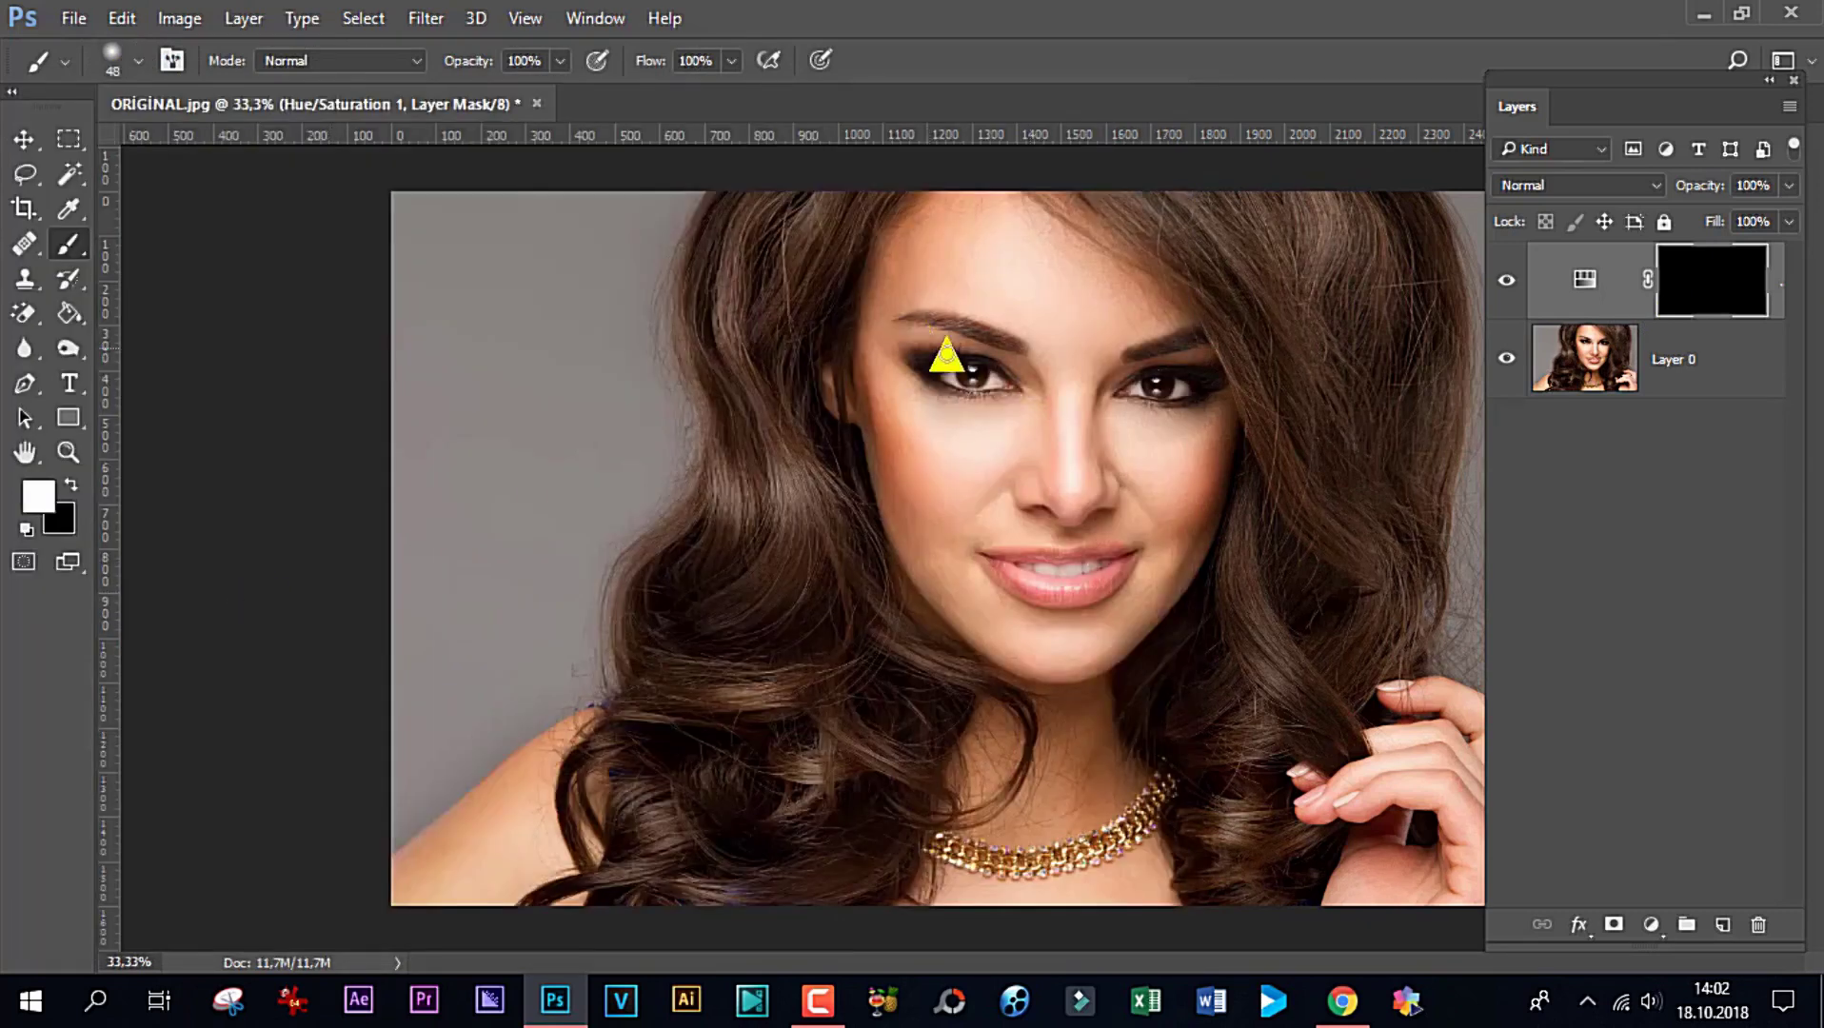
{"action": "scroll", "coordinate": [1110, 363], "scroll_direction": "up", "scroll_amount": 2}
{"action": "scroll", "coordinate": [1088, 362], "scroll_direction": "up", "scroll_amount": 2}
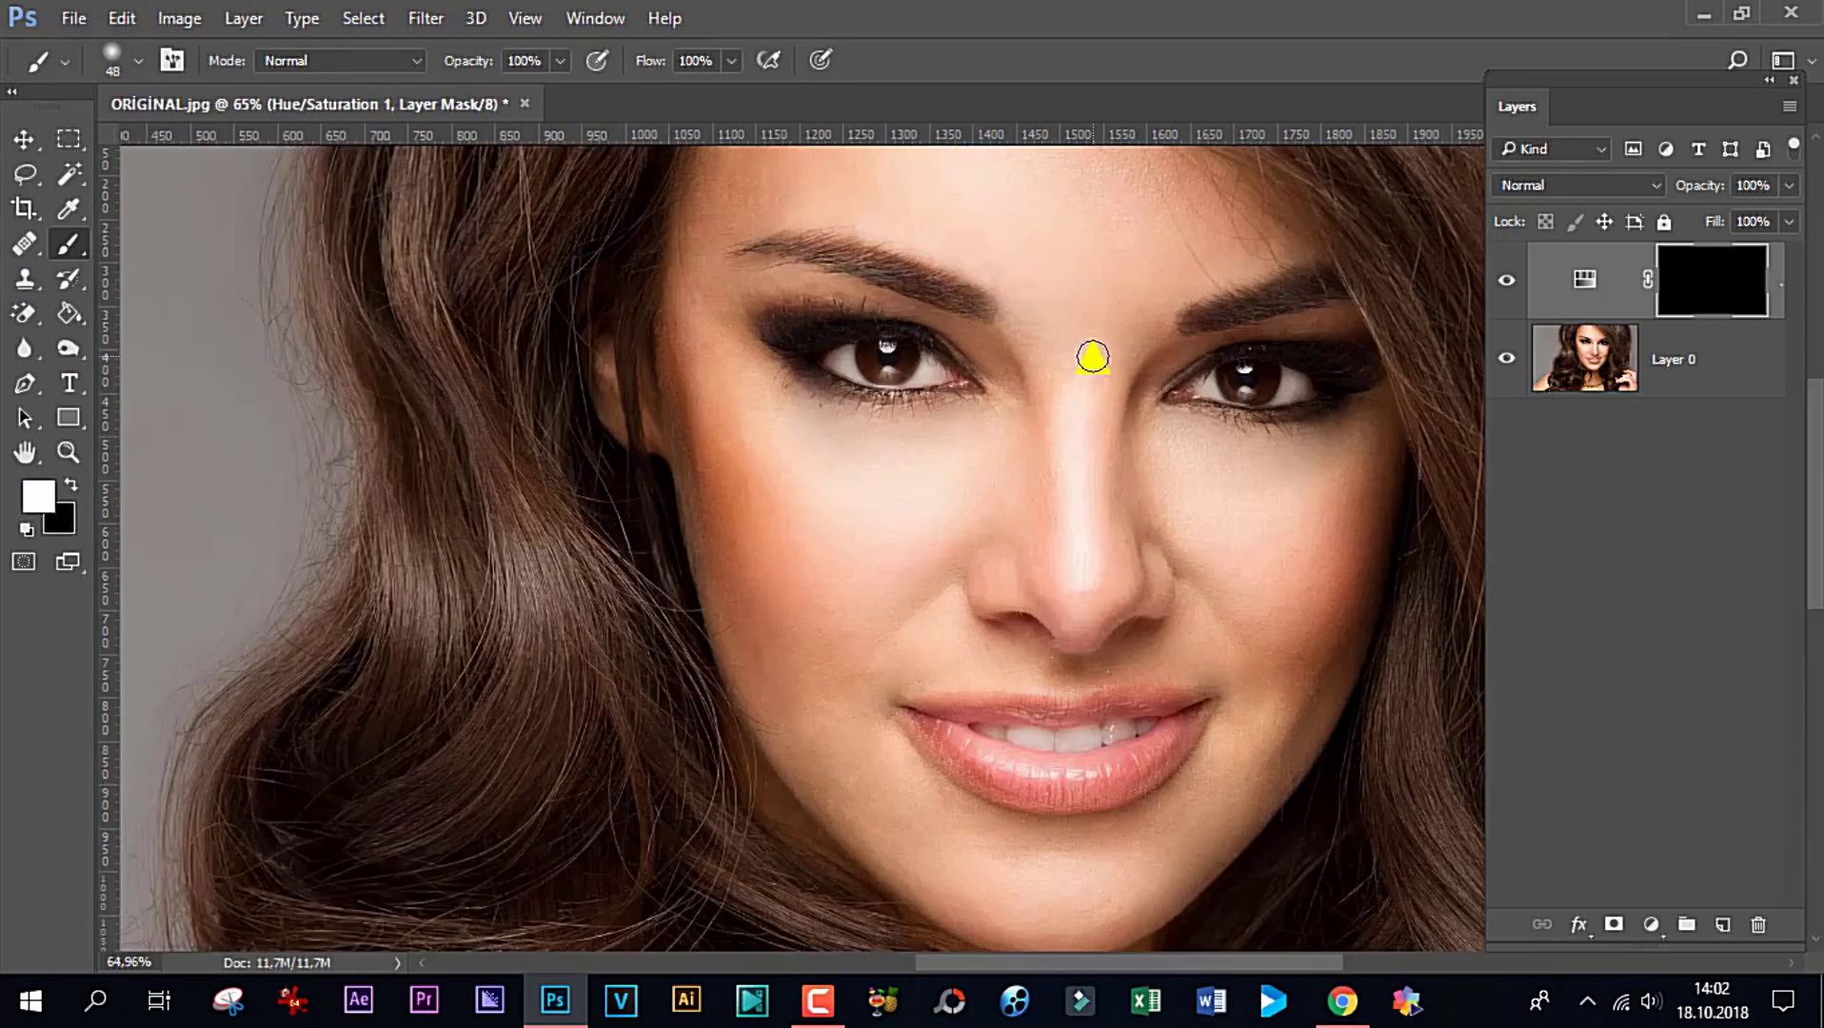
{"action": "scroll", "coordinate": [1090, 358], "scroll_direction": "up", "scroll_amount": 2}
{"action": "scroll", "coordinate": [1091, 358], "scroll_direction": "up", "scroll_amount": 2}
{"action": "scroll", "coordinate": [821, 330], "scroll_direction": "up", "scroll_amount": 2}
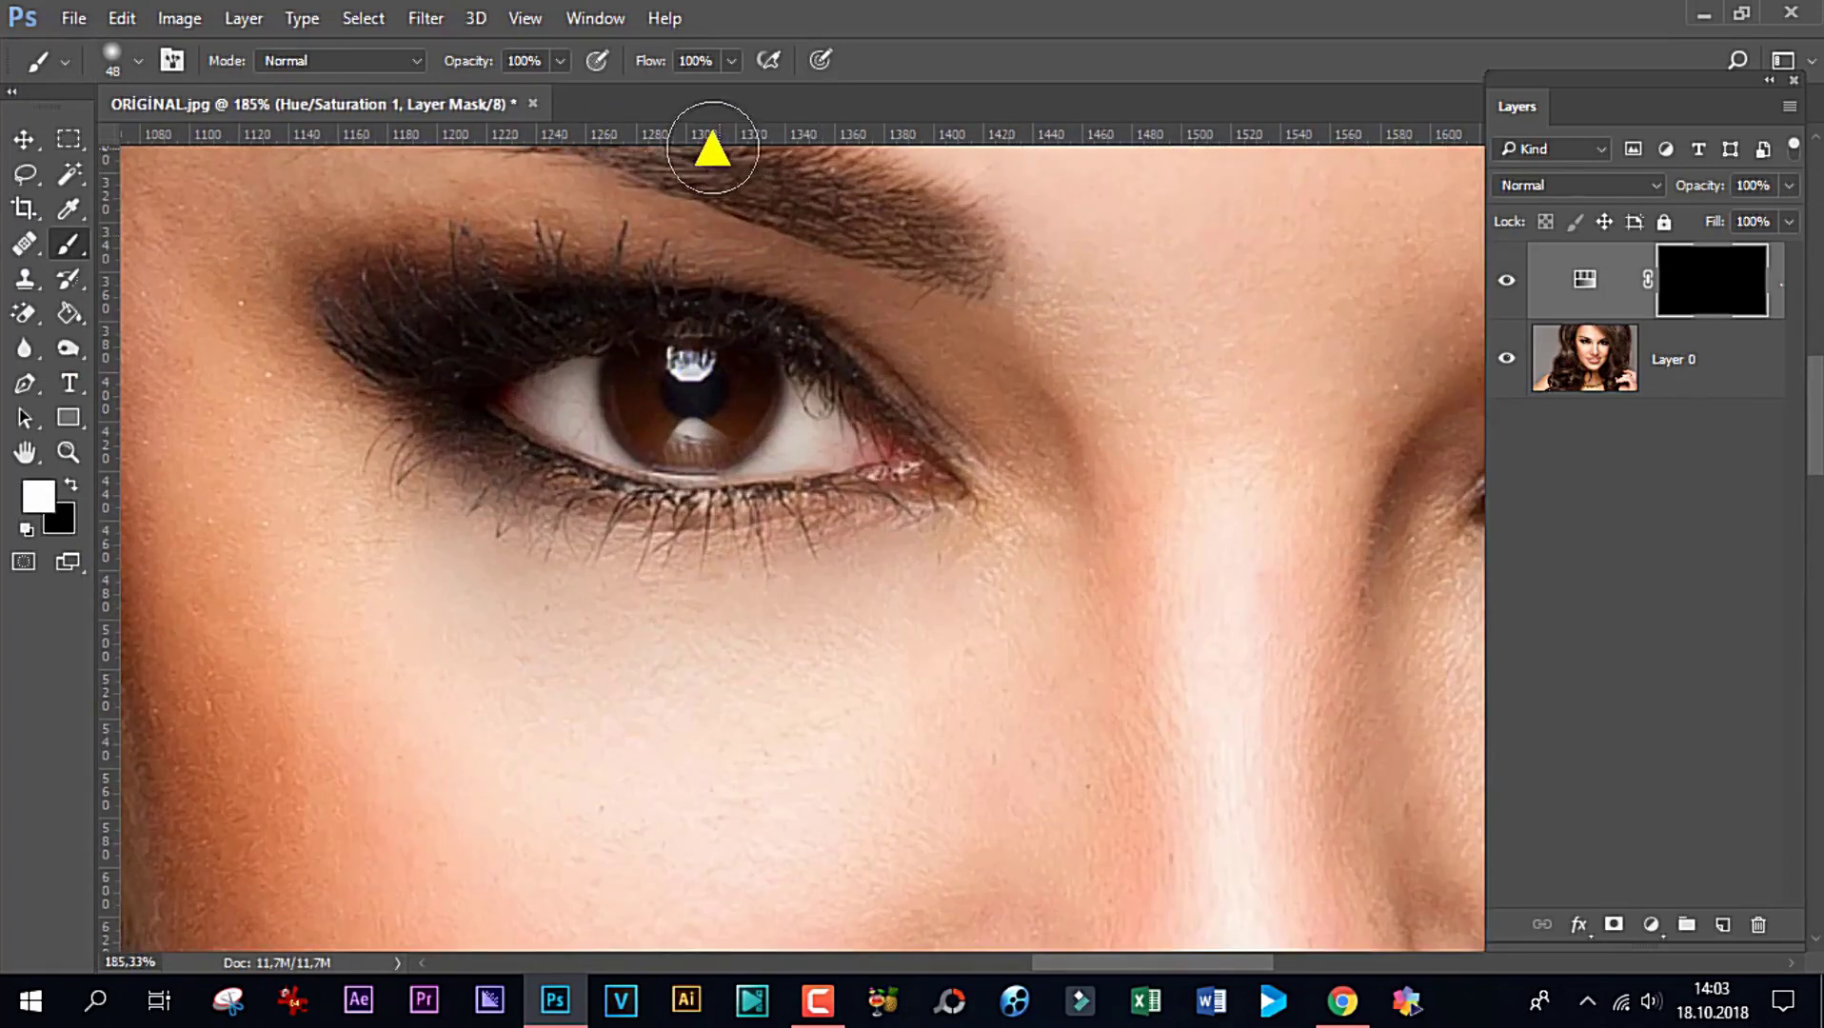
{"action": "left_click", "coordinate": [142, 65]}
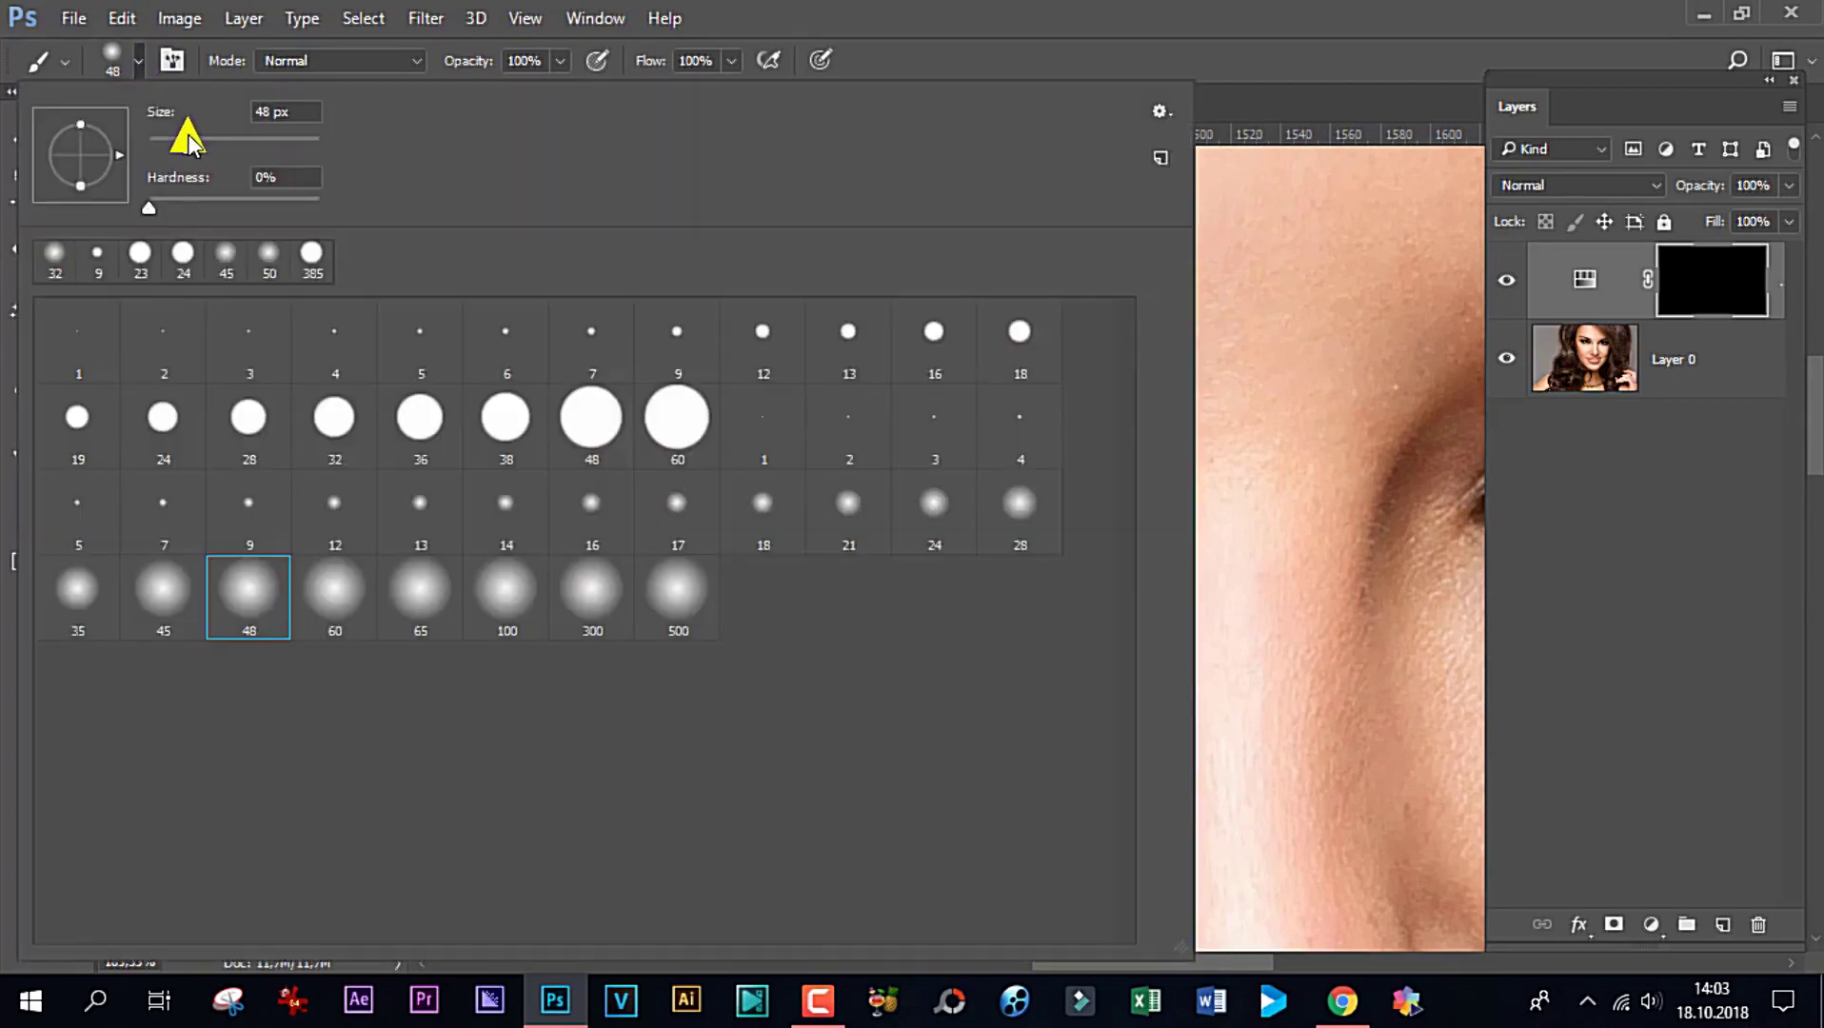
{"action": "left_click_drag", "start_coordinate": [183, 142], "coordinate": [162, 154]}
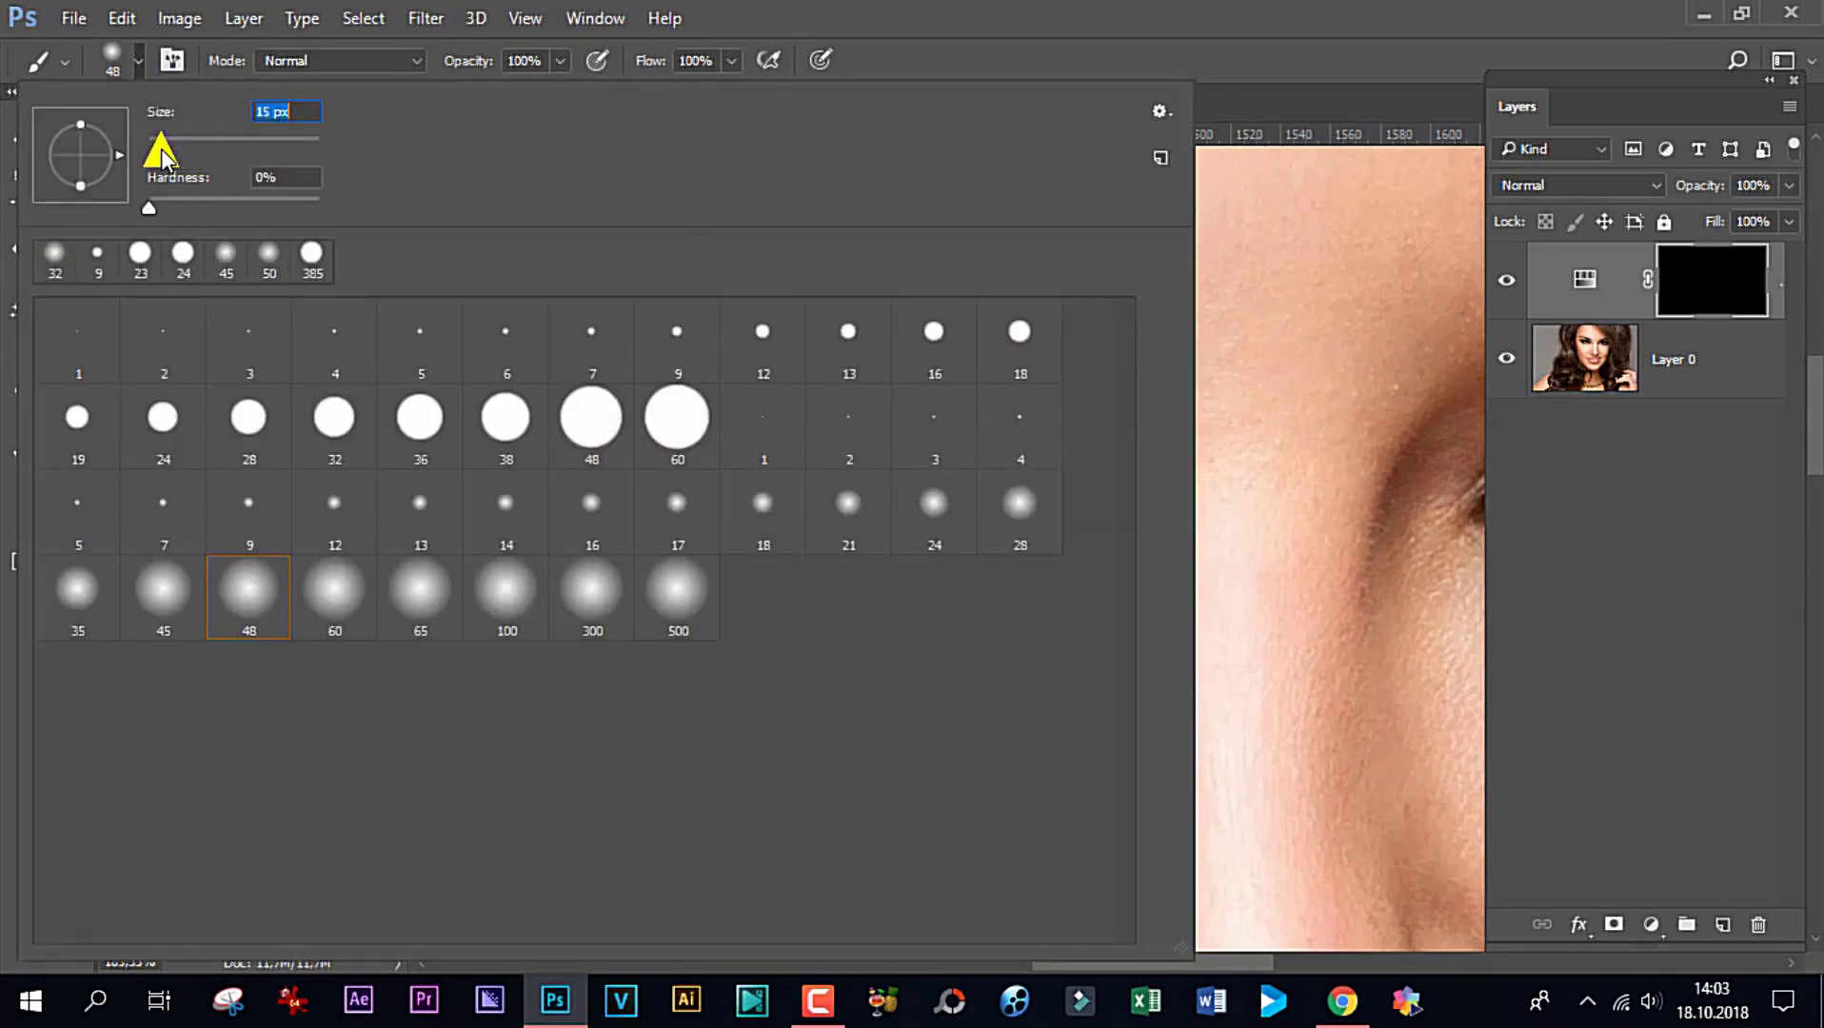
{"action": "left_click", "coordinate": [1024, 17]}
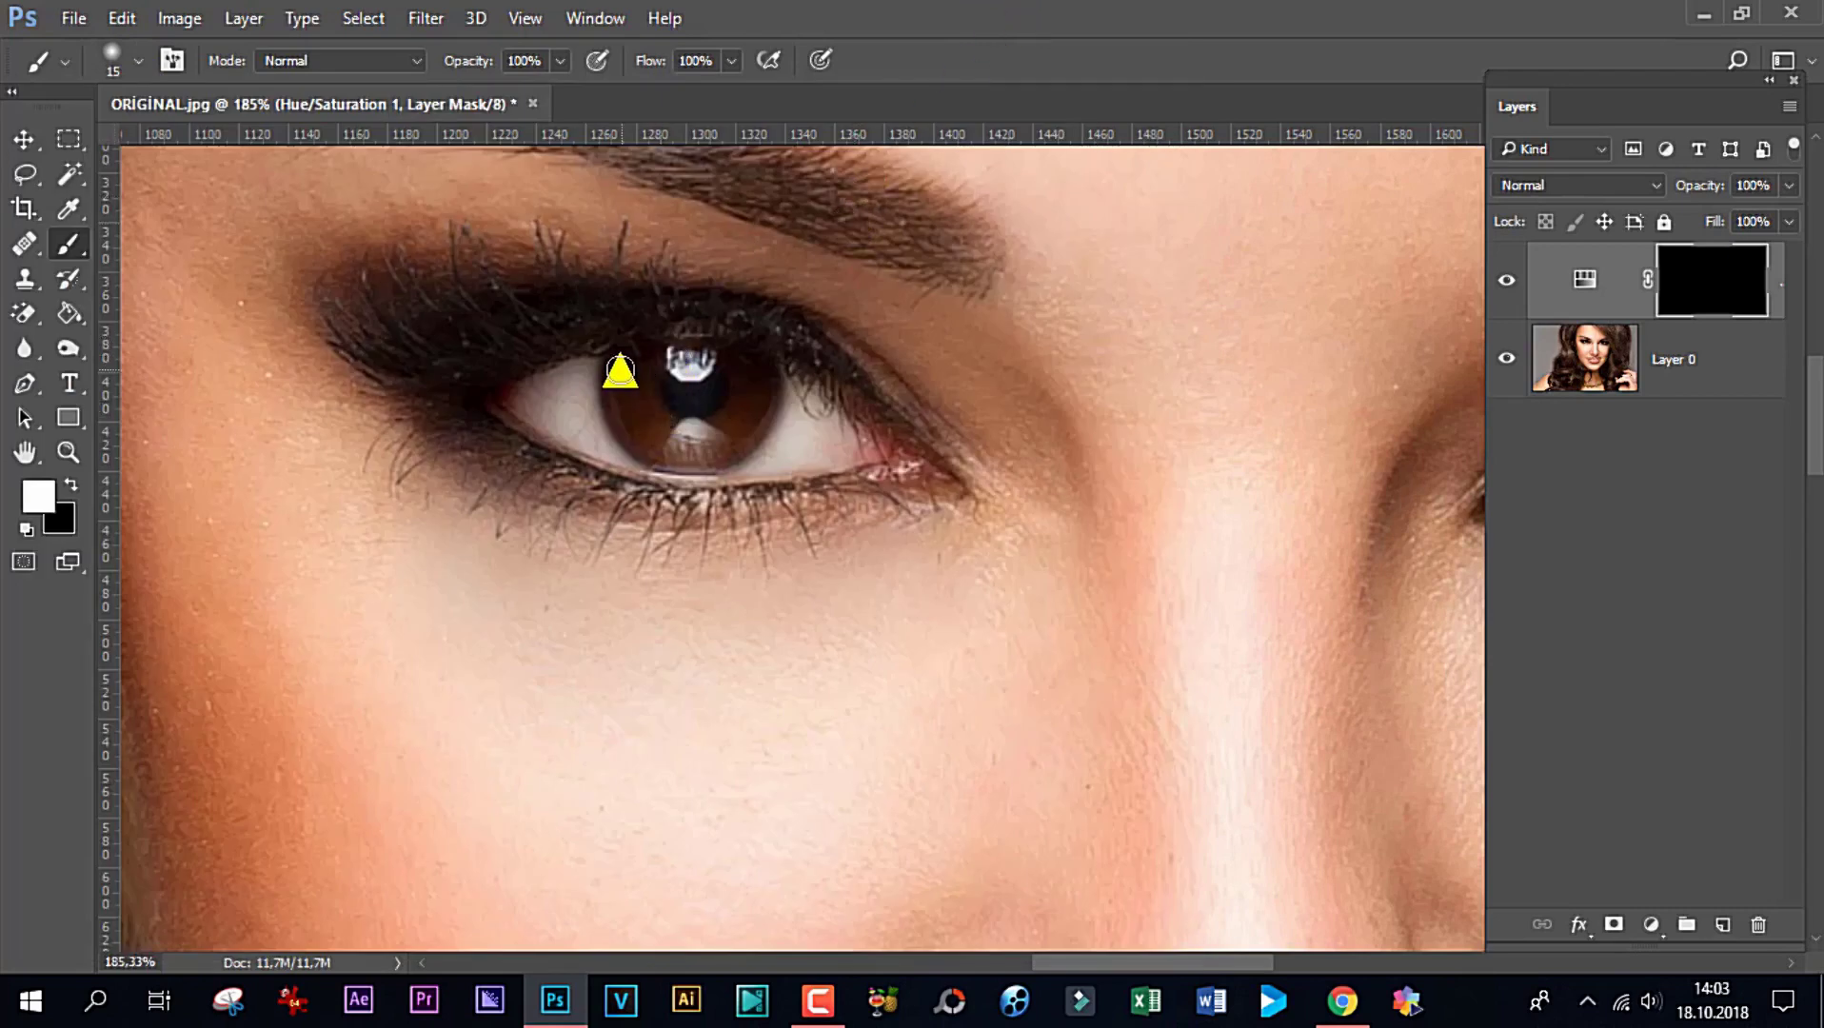
Paint white on the mask over both irises to reveal green, then zoom out to check.
{"action": "mouse_move", "coordinate": [619, 389]}
{"action": "left_mouse_down"}
{"action": "mouse_move", "coordinate": [675, 464]}
{"action": "mouse_move", "coordinate": [759, 423]}
{"action": "mouse_move", "coordinate": [773, 375]}
{"action": "mouse_move", "coordinate": [761, 358]}
{"action": "mouse_move", "coordinate": [623, 374]}
{"action": "mouse_move", "coordinate": [630, 438]}
{"action": "mouse_move", "coordinate": [672, 468]}
{"action": "mouse_move", "coordinate": [701, 439]}
{"action": "mouse_move", "coordinate": [647, 394]}
{"action": "mouse_move", "coordinate": [724, 425]}
{"action": "mouse_move", "coordinate": [701, 379]}
{"action": "mouse_move", "coordinate": [751, 378]}
{"action": "mouse_move", "coordinate": [724, 415]}
{"action": "mouse_move", "coordinate": [746, 386]}
{"action": "mouse_move", "coordinate": [664, 419]}
{"action": "mouse_move", "coordinate": [620, 403]}
{"action": "mouse_move", "coordinate": [659, 419]}
{"action": "left_mouse_up"}
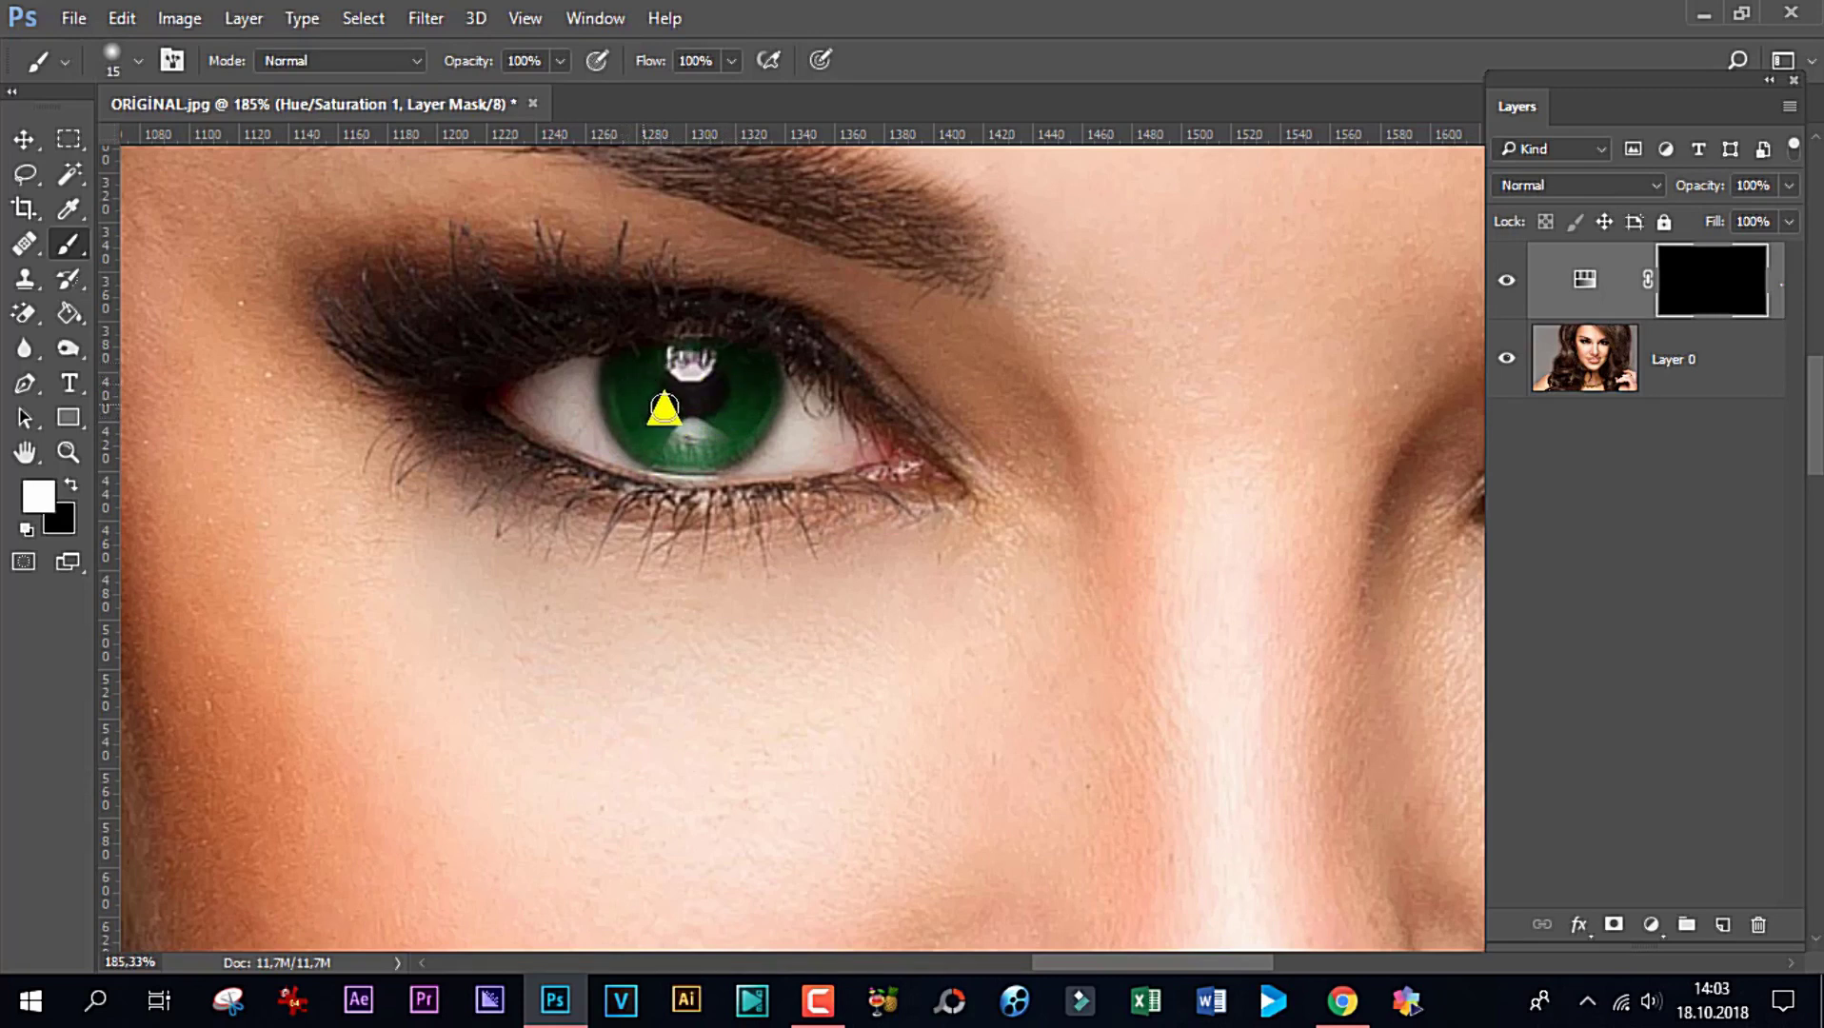
{"action": "left_click_drag", "start_coordinate": [1136, 964], "coordinate": [1240, 964]}
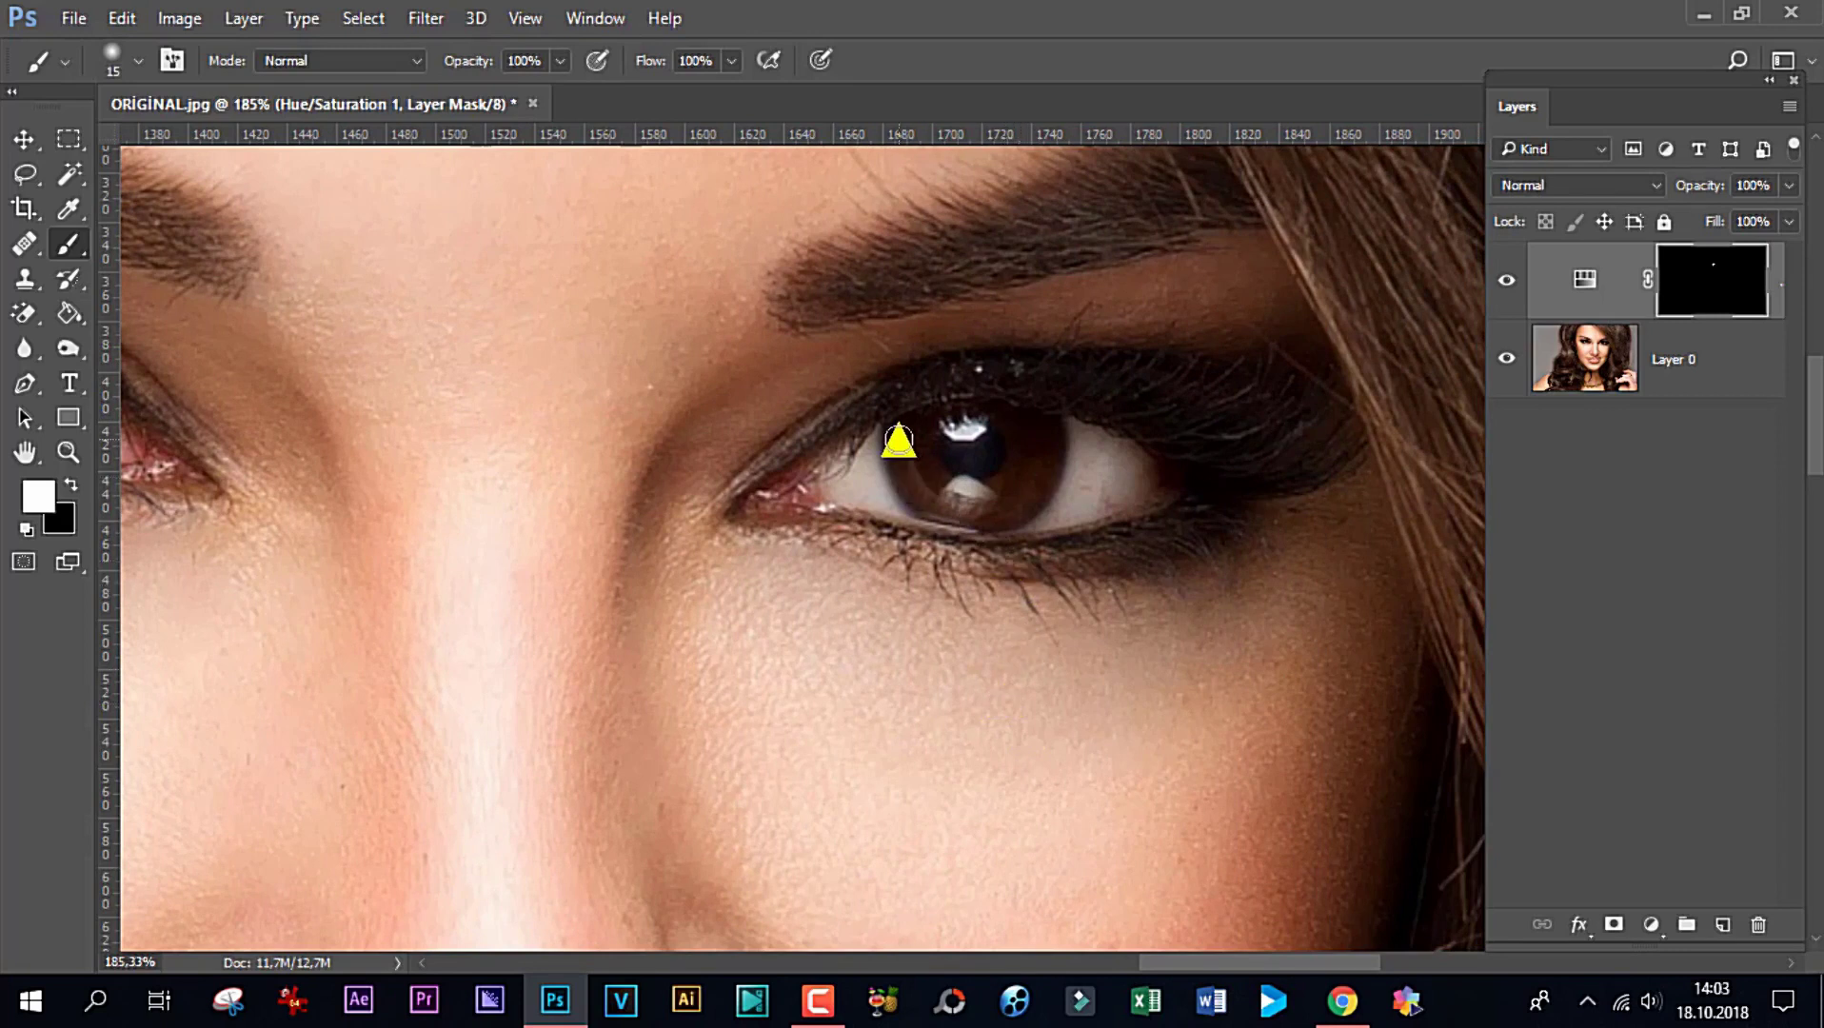
{"action": "mouse_move", "coordinate": [892, 433]}
{"action": "left_mouse_down"}
{"action": "mouse_move", "coordinate": [935, 516]}
{"action": "mouse_move", "coordinate": [1040, 488]}
{"action": "mouse_move", "coordinate": [1054, 431]}
{"action": "mouse_move", "coordinate": [904, 423]}
{"action": "mouse_move", "coordinate": [992, 438]}
{"action": "left_mouse_up"}
{"action": "mouse_move", "coordinate": [1010, 455]}
{"action": "left_mouse_down"}
{"action": "mouse_move", "coordinate": [952, 497]}
{"action": "mouse_move", "coordinate": [960, 435]}
{"action": "mouse_move", "coordinate": [993, 461]}
{"action": "mouse_move", "coordinate": [949, 460]}
{"action": "mouse_move", "coordinate": [965, 493]}
{"action": "mouse_move", "coordinate": [956, 476]}
{"action": "left_mouse_up"}
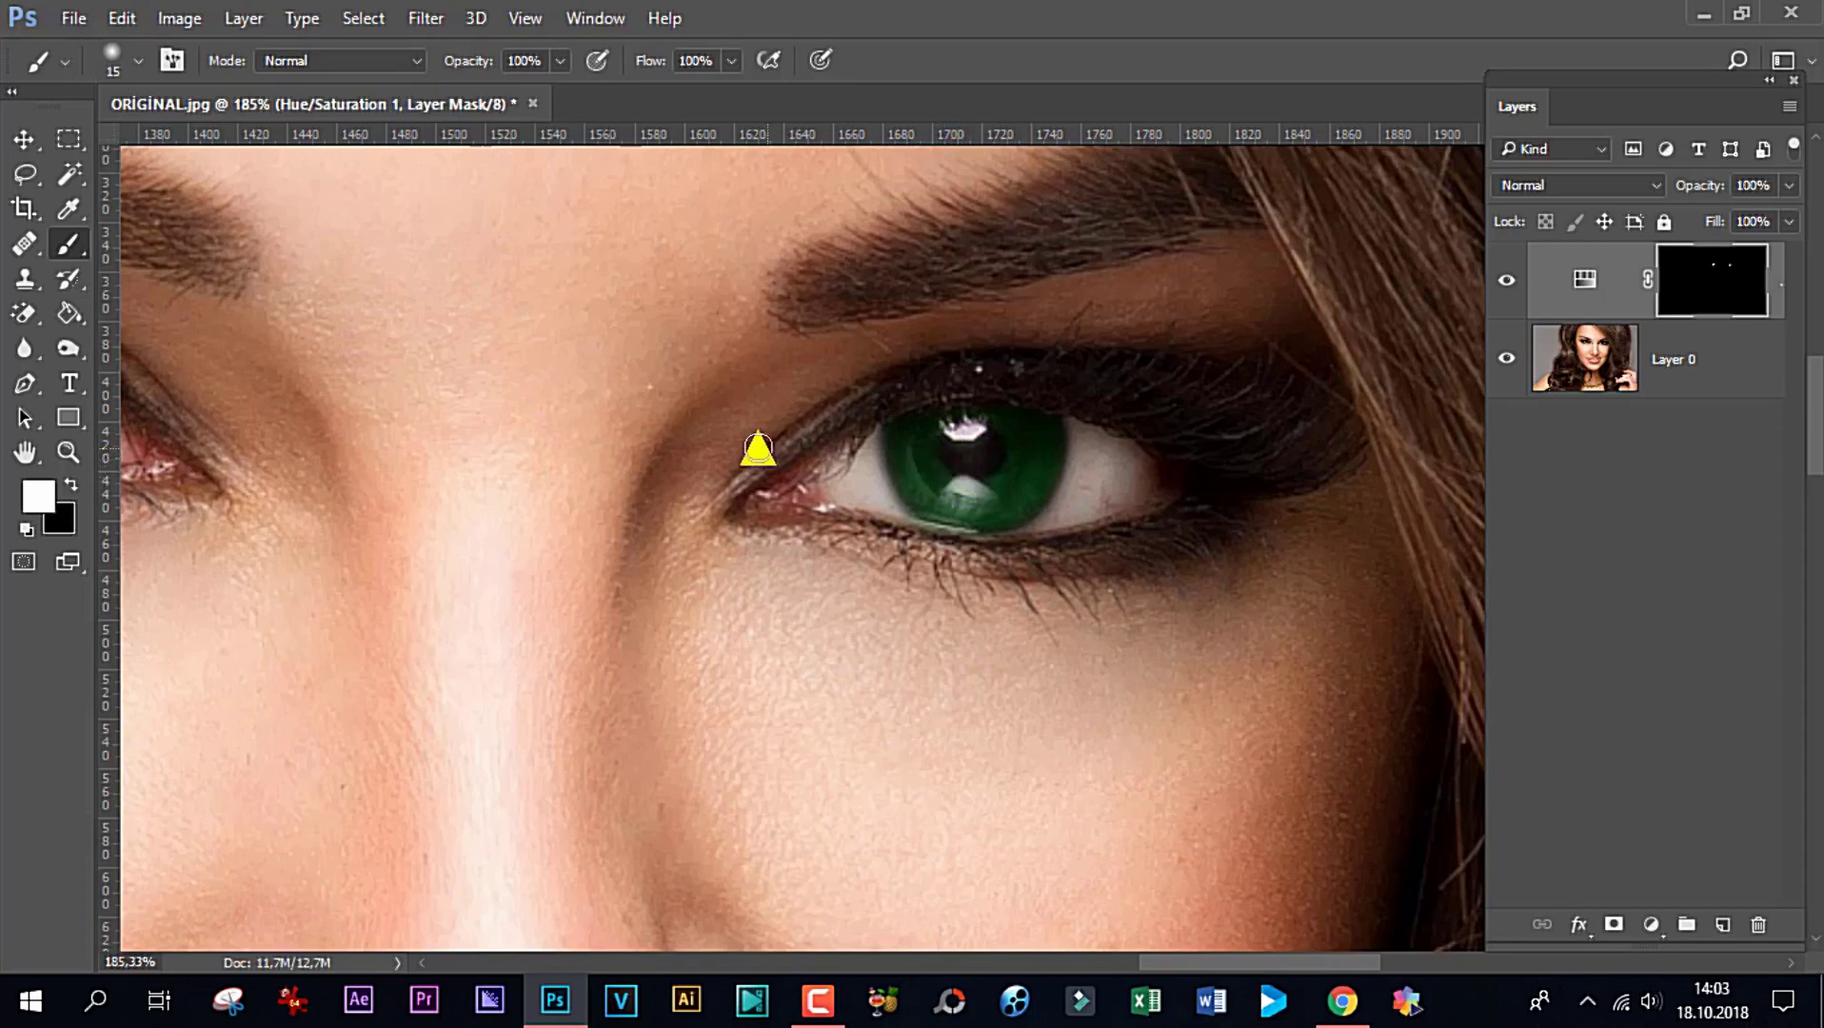
{"action": "scroll", "coordinate": [783, 428], "scroll_direction": "down", "scroll_amount": 2}
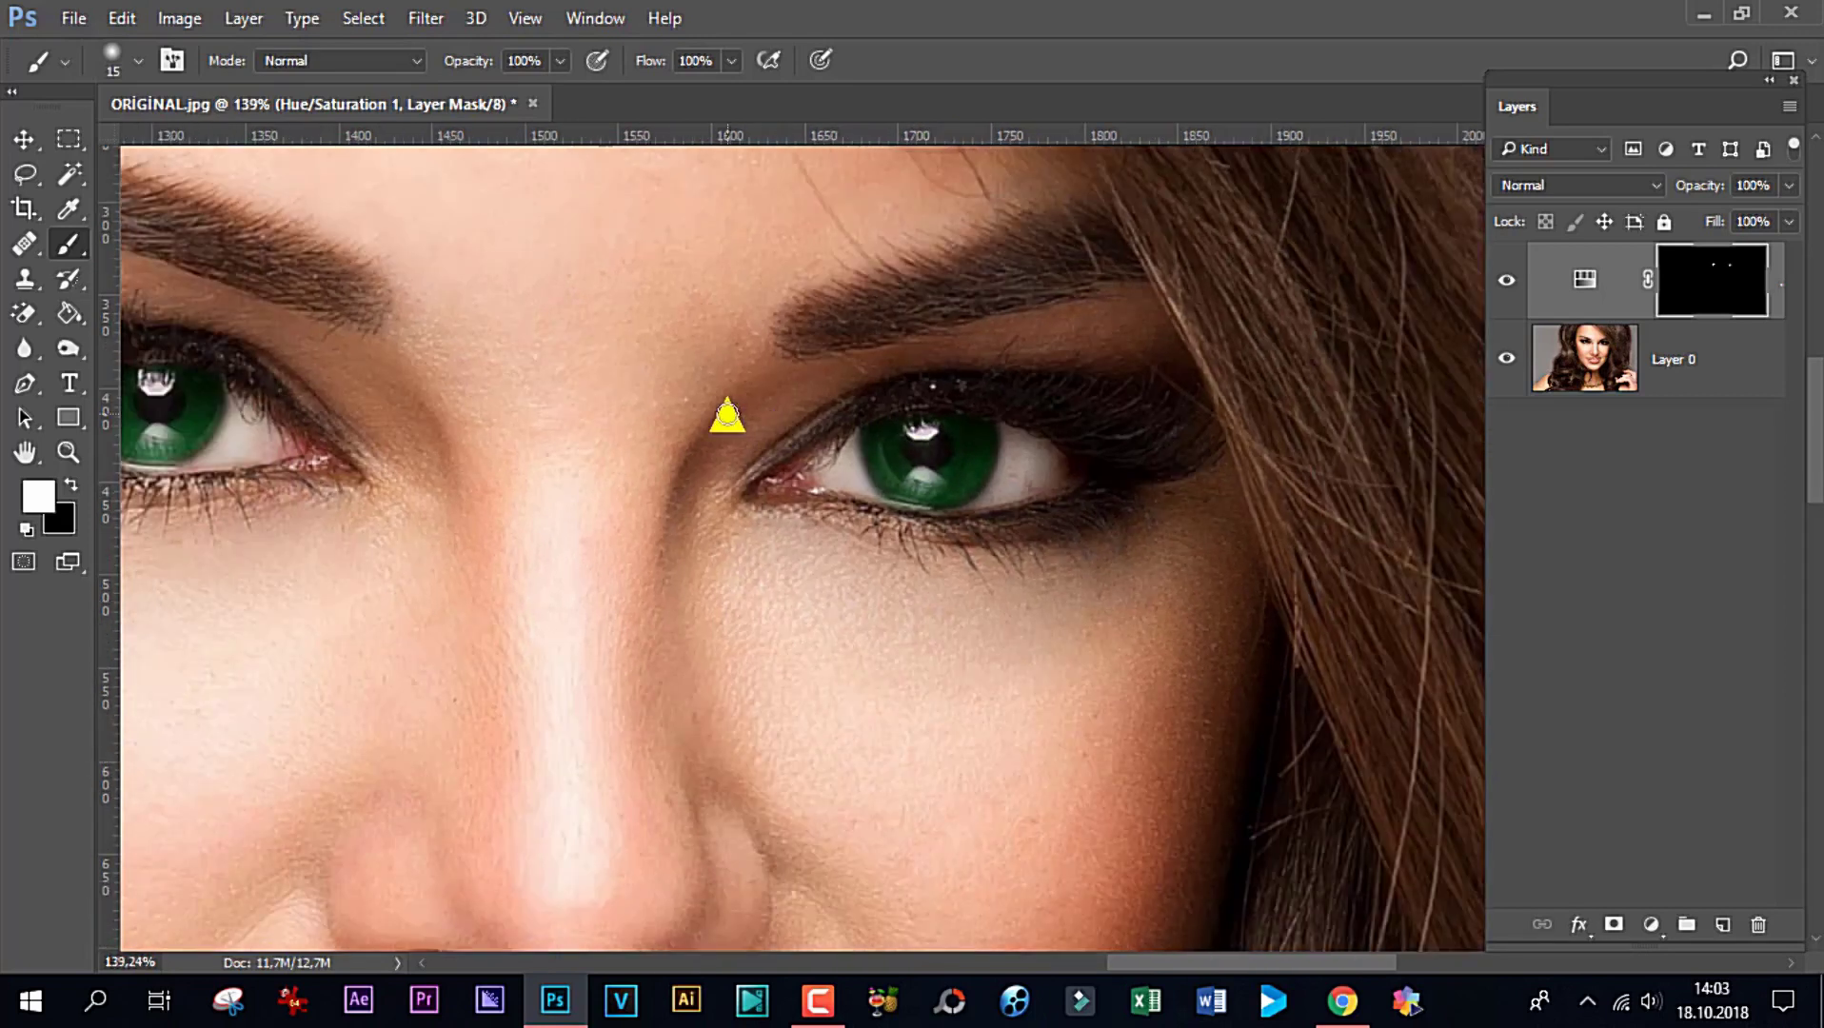
{"action": "scroll", "coordinate": [732, 416], "scroll_direction": "down", "scroll_amount": 2}
{"action": "scroll", "coordinate": [730, 416], "scroll_direction": "down", "scroll_amount": 1}
{"action": "scroll", "coordinate": [726, 416], "scroll_direction": "down", "scroll_amount": 1}
{"action": "scroll", "coordinate": [727, 415], "scroll_direction": "down", "scroll_amount": 1}
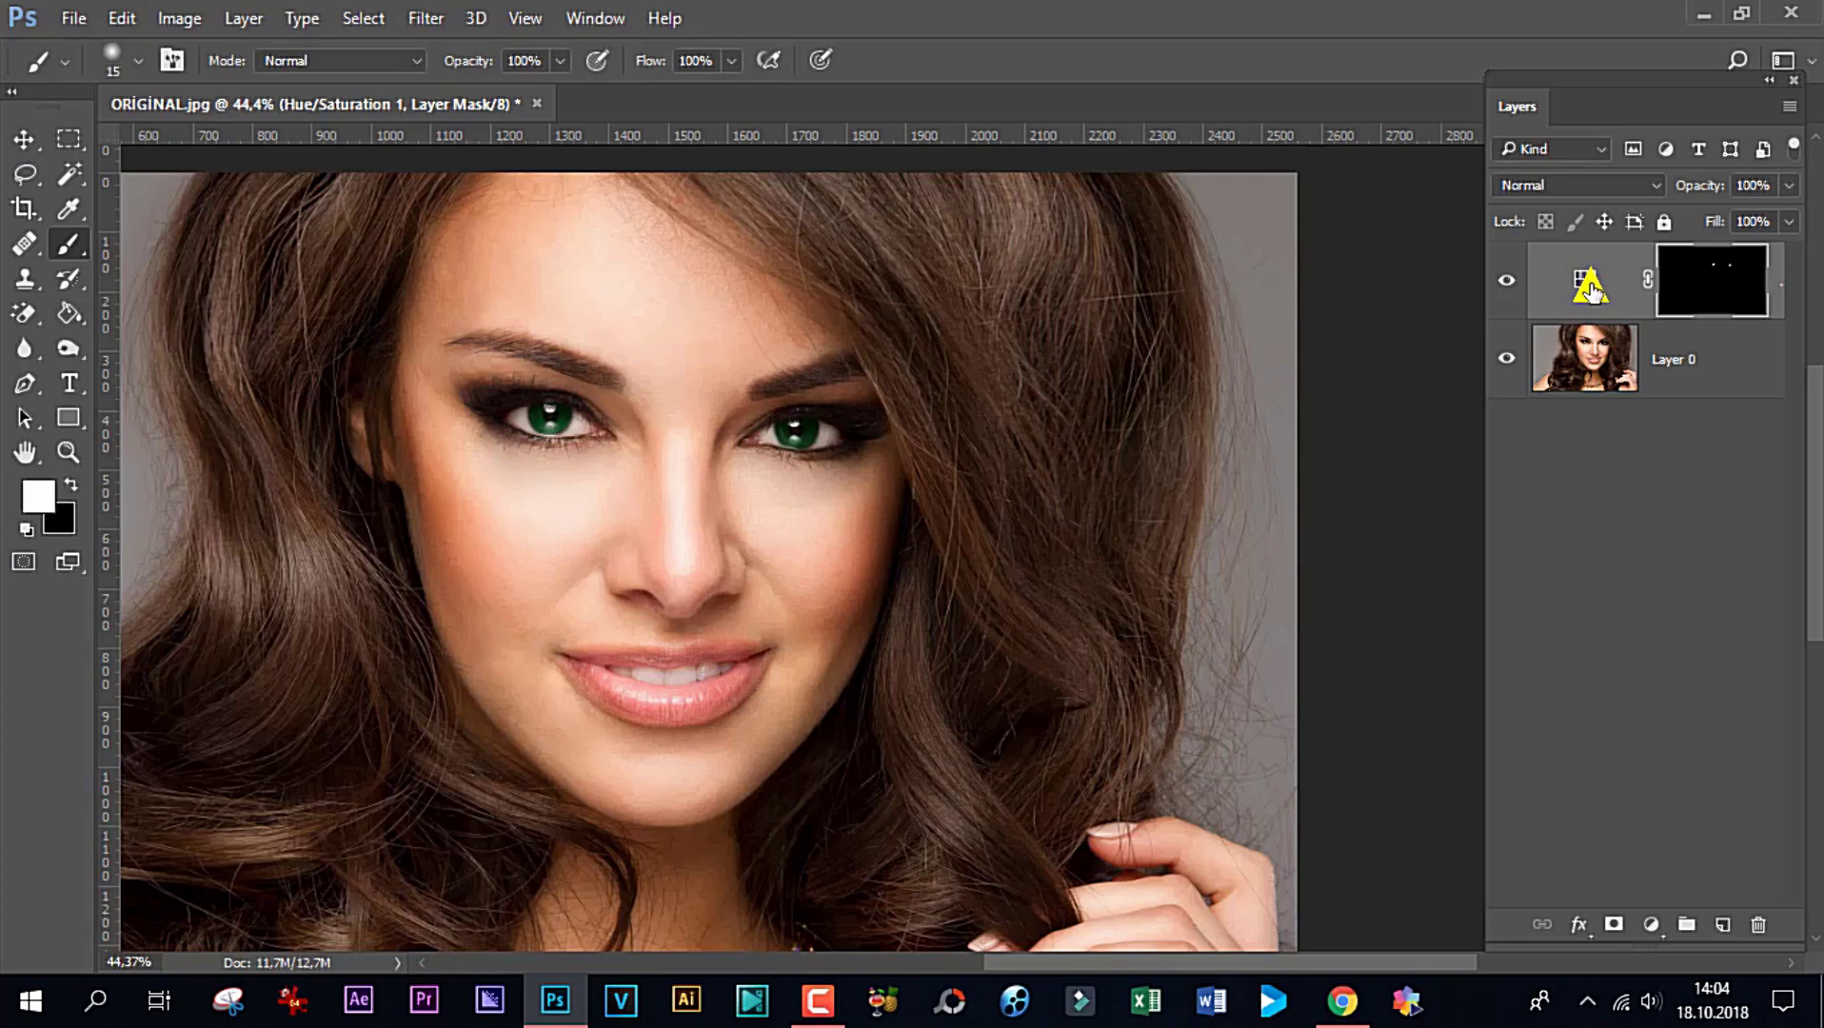
Shift the Hue/Saturation hue to -180 so the masked irises turn blue.
{"action": "double_click", "coordinate": [1590, 285]}
{"action": "mouse_move", "coordinate": [1441, 191]}
{"action": "left_mouse_down"}
{"action": "mouse_move", "coordinate": [1248, 78]}
{"action": "mouse_move", "coordinate": [1312, 9]}
{"action": "left_mouse_up"}
{"action": "left_click_drag", "start_coordinate": [1501, 221], "coordinate": [1314, 214]}
{"action": "type", "text": "174"}
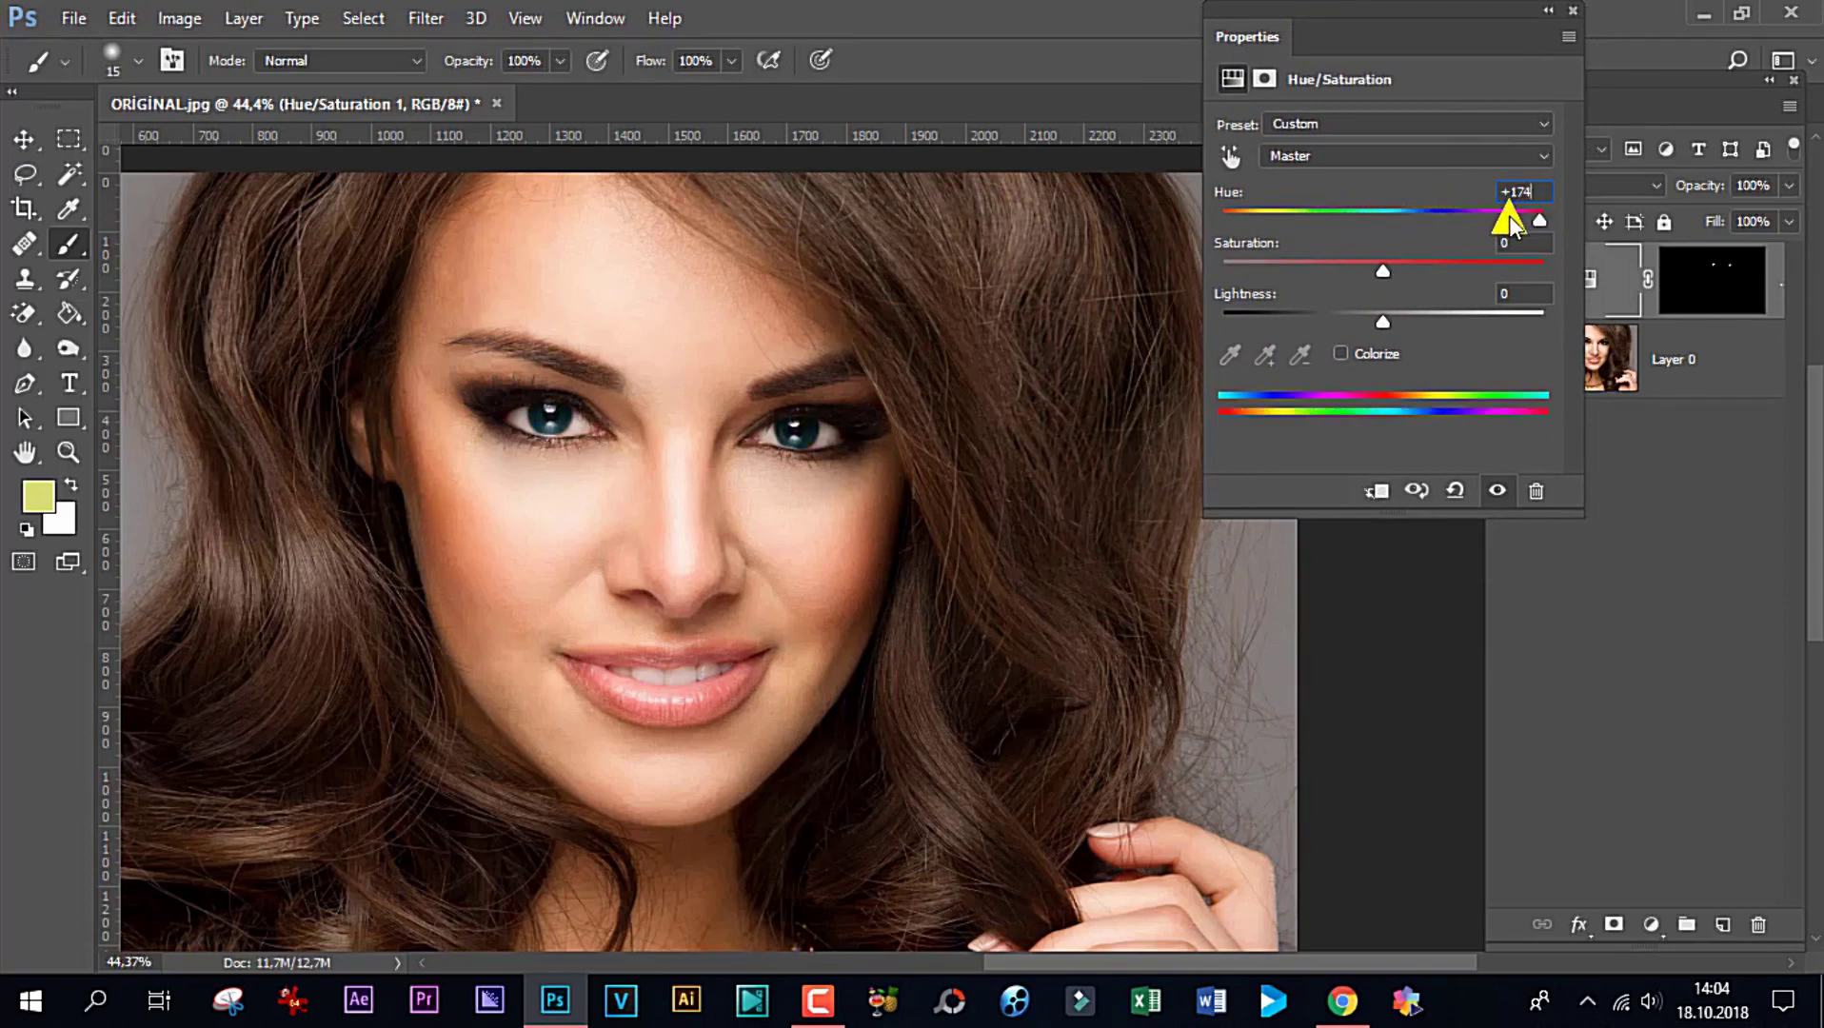
{"action": "left_click_drag", "start_coordinate": [1539, 220], "coordinate": [1212, 225]}
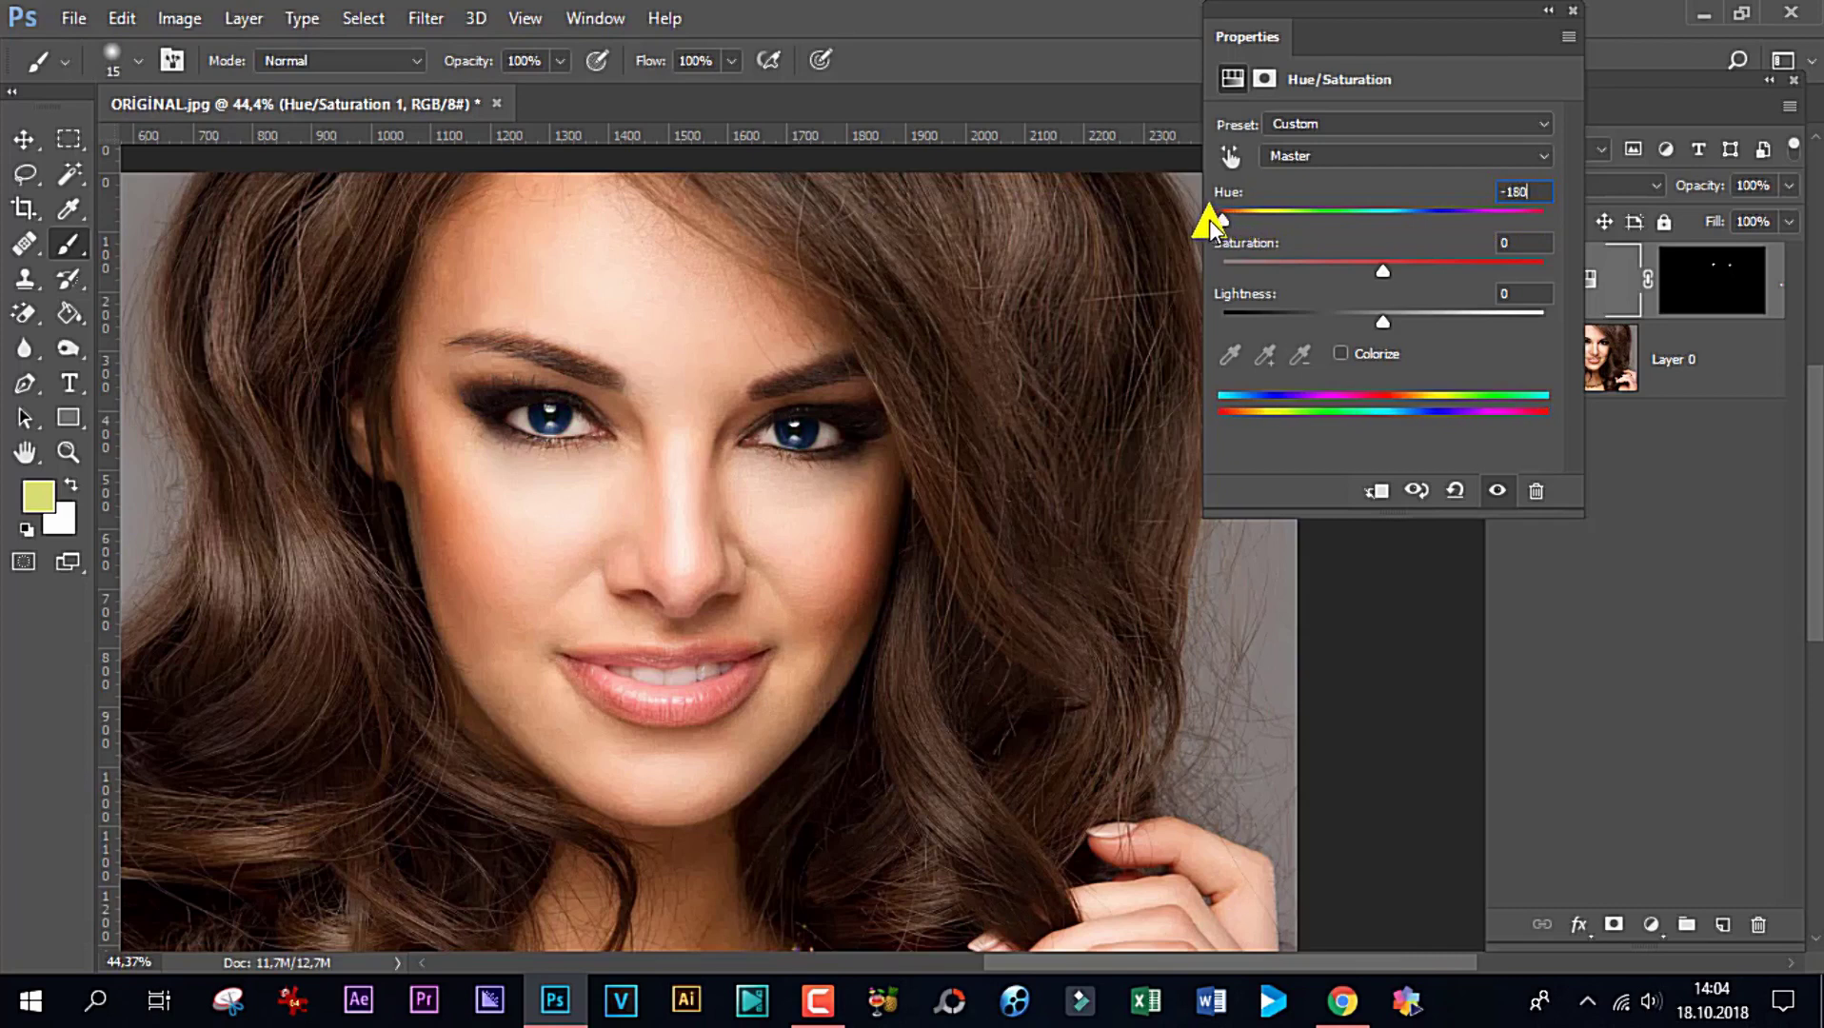